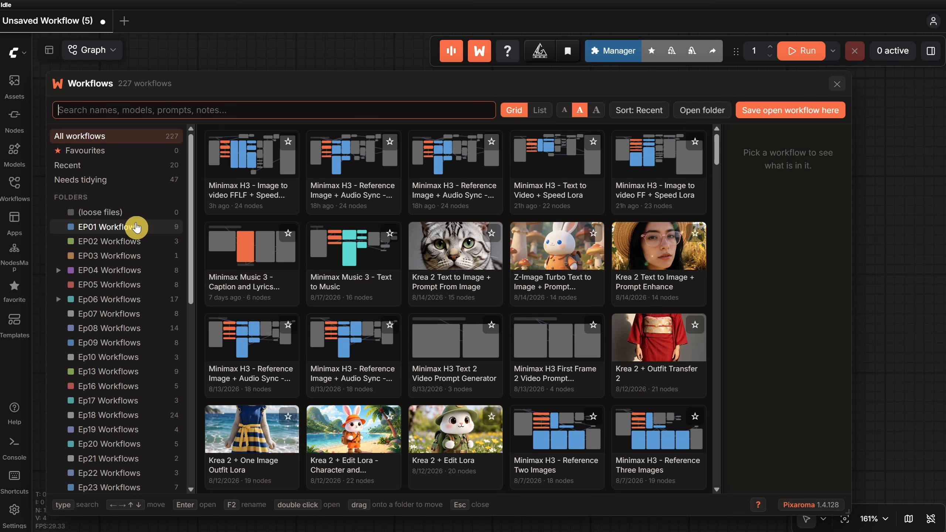
# - View the EP32 Workflows folder in the Pixaroma workflow browser, and close the browser
pyautogui.scroll(-10, 139, 236)
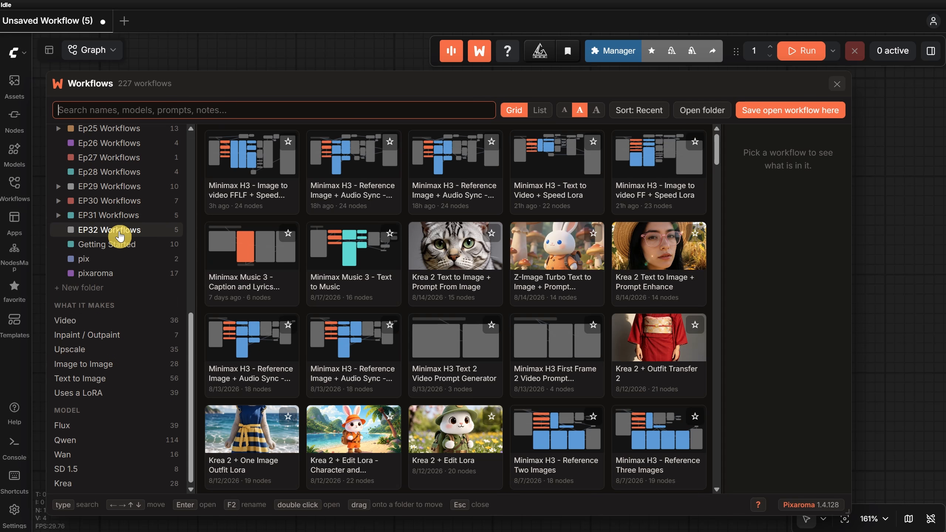
pyautogui.click(119, 235)
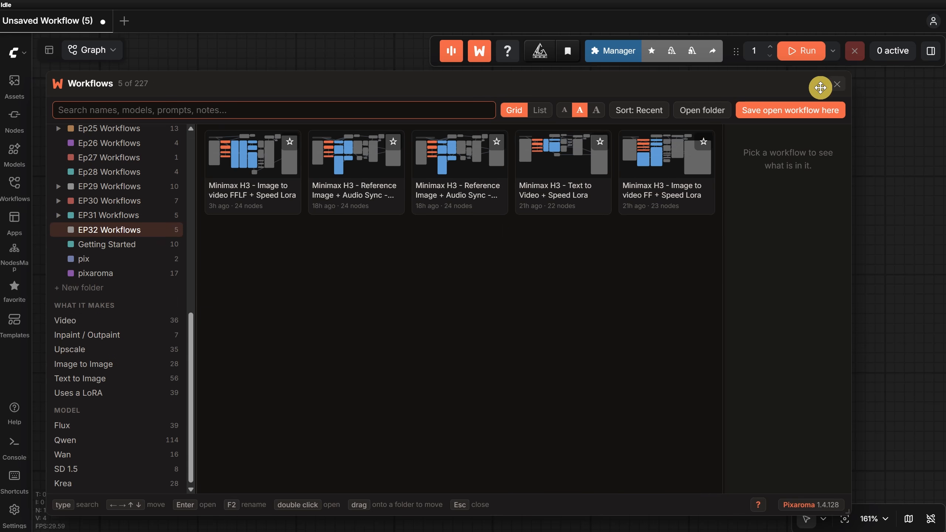
pyautogui.click(837, 85)
# - Open the "Minimax H3 - Text to Video + Speed Lora" workflow from the EP32 Workflows folder
pyautogui.click(13, 194)
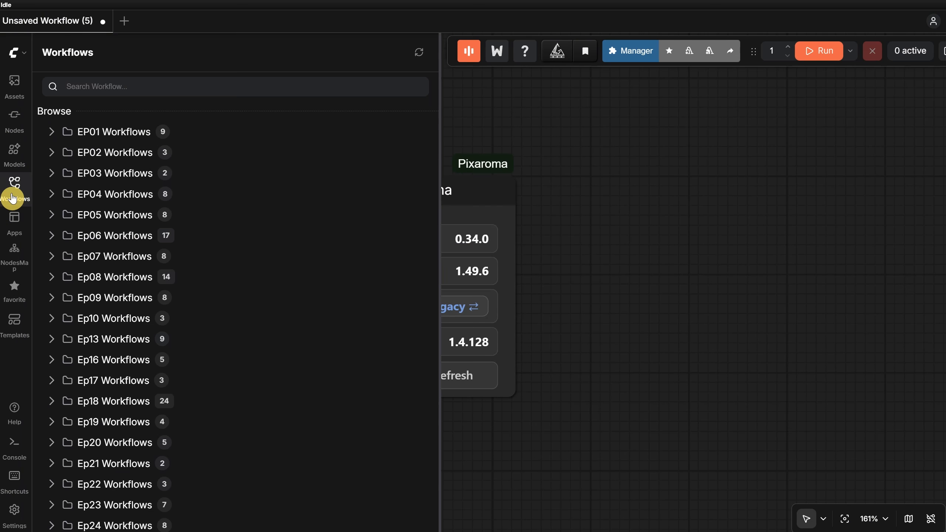
pyautogui.scroll(-5, 254, 249)
pyautogui.click(112, 468)
pyautogui.scroll(-3, 158, 399)
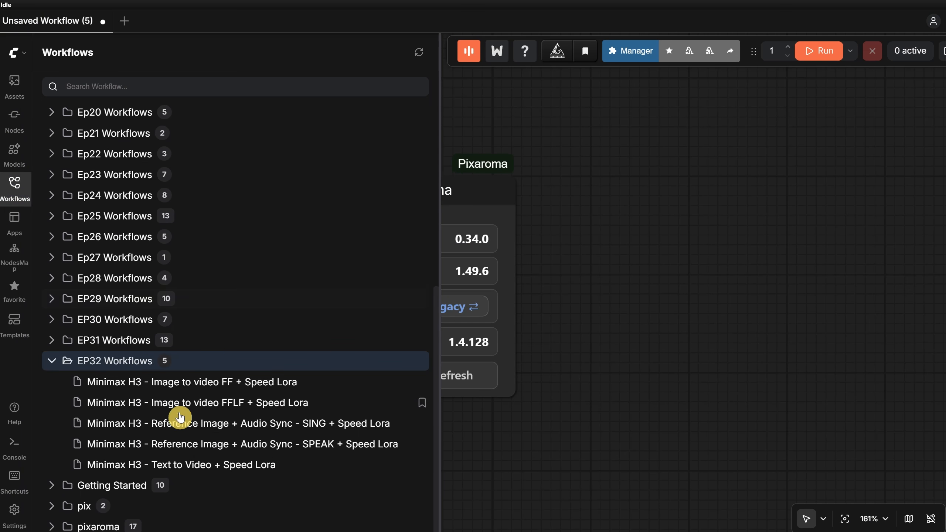
pyautogui.click(231, 466)
pyautogui.click(15, 183)
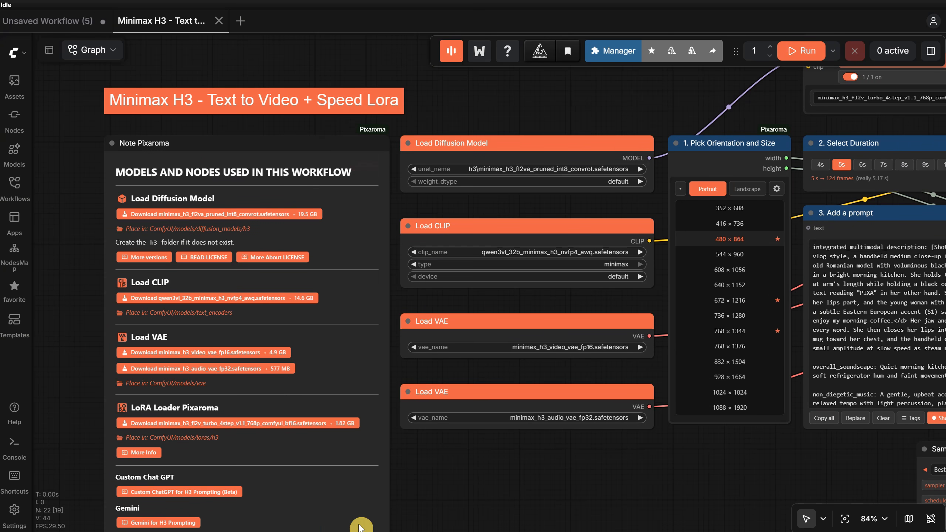
# - Examine the note on required models, the LoRA Loader Pixaroma node and the Shift 6 node
pyautogui.scroll(2, 443, 481)
pyautogui.moveTo(474, 463); pyautogui.dragTo(439, 422)
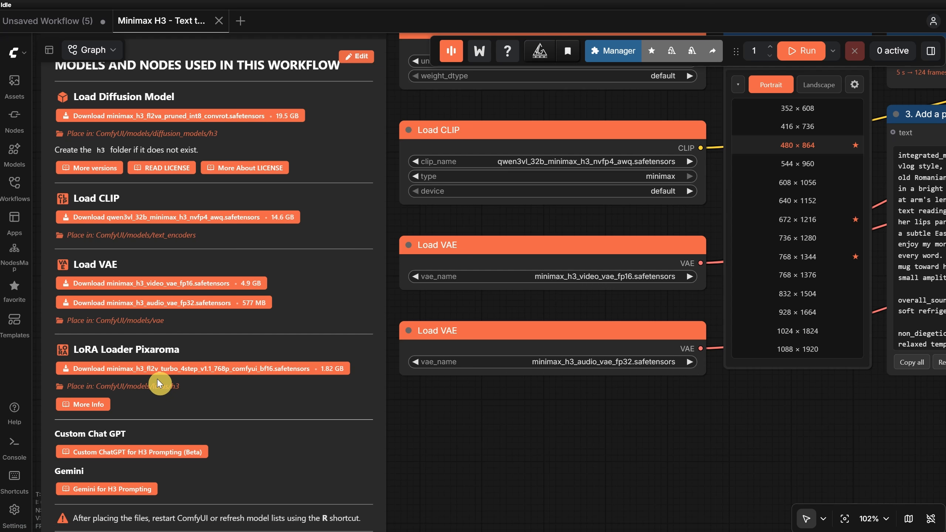
pyautogui.scroll(-4, 157, 379)
pyautogui.moveTo(472, 413); pyautogui.dragTo(210, 435)
pyautogui.moveTo(567, 72); pyautogui.dragTo(465, 152)
pyautogui.scroll(2, 334, 184)
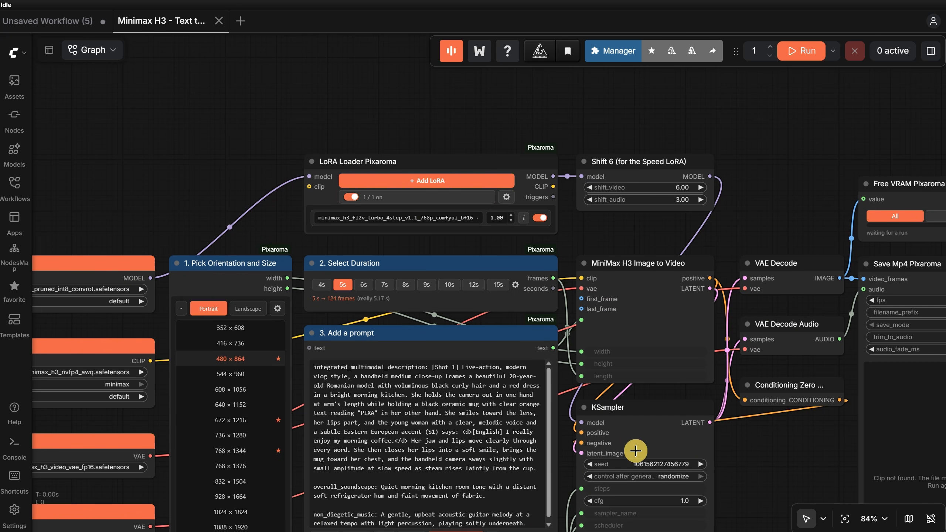
pyautogui.click(640, 161)
pyautogui.moveTo(739, 138); pyautogui.dragTo(577, 180)
pyautogui.click(541, 204)
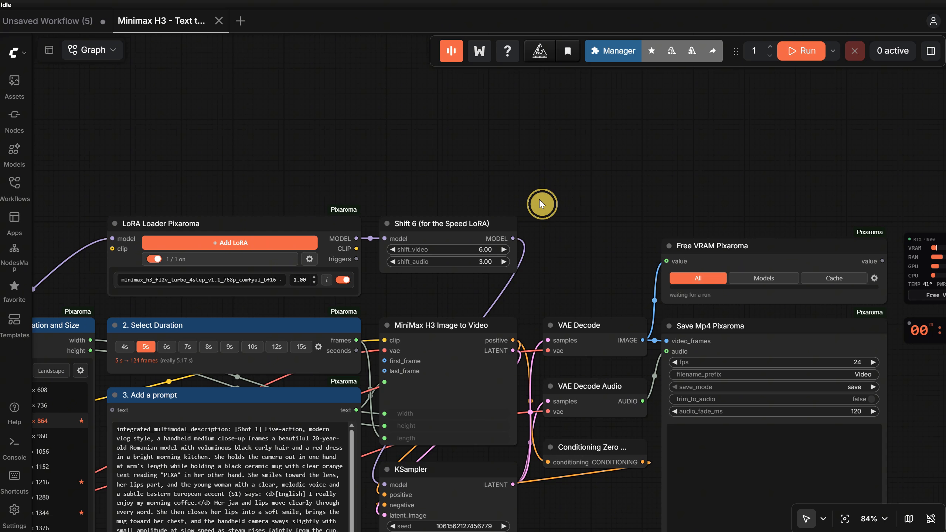
# - Place a copy of the Shift 6 node above the graph and recreate it with its default settings
pyautogui.click(447, 236)
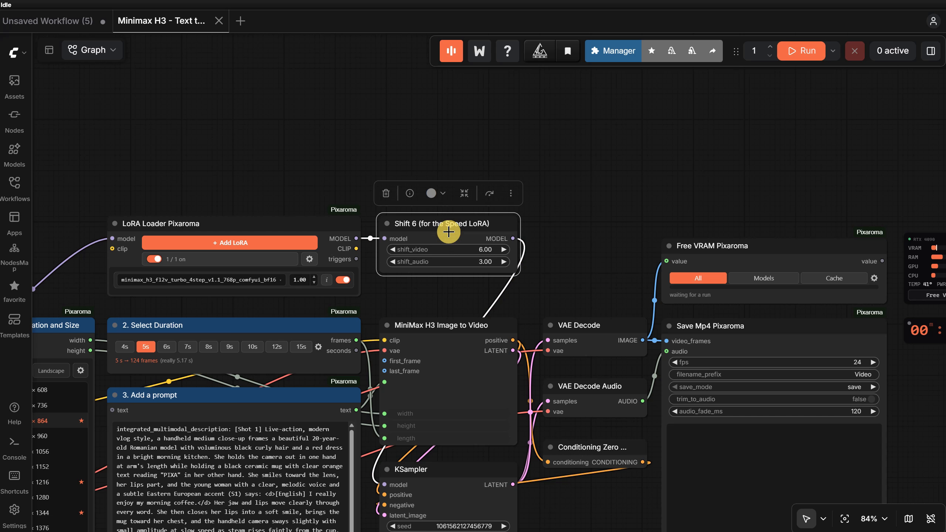
pyautogui.moveTo(448, 232); pyautogui.dragTo(587, 148)
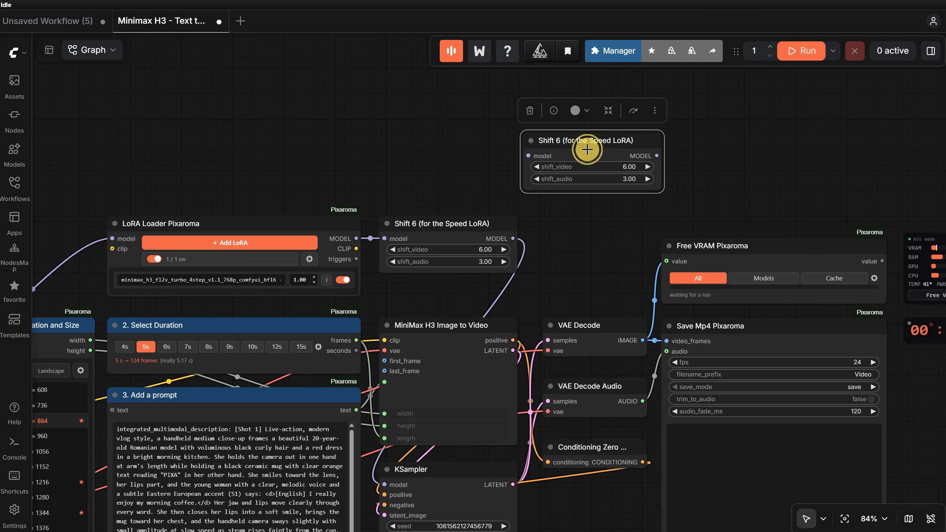
pyautogui.rightClick(588, 149)
pyautogui.click(597, 341)
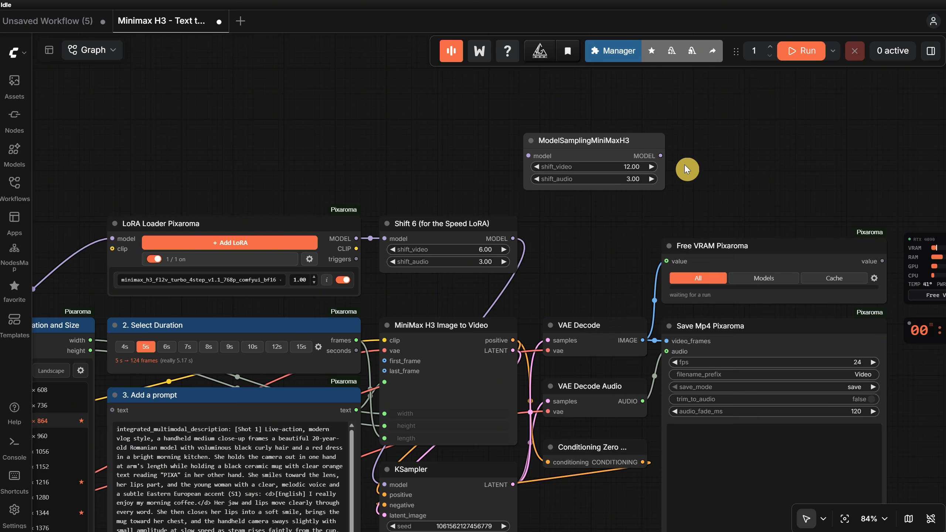
# - Nudge the spare ModelSamplingMiniMaxH3 node slightly and delete it
pyautogui.click(587, 136)
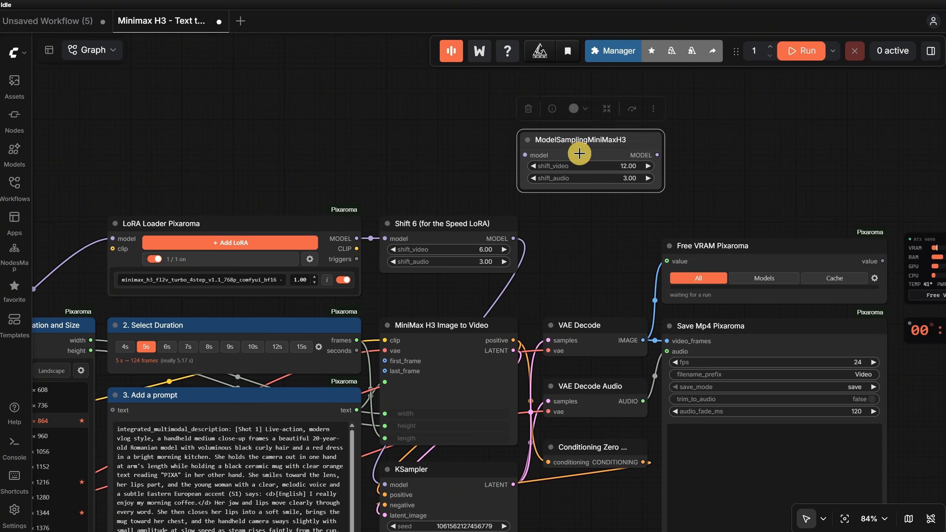
pyautogui.moveTo(596, 144); pyautogui.dragTo(601, 142)
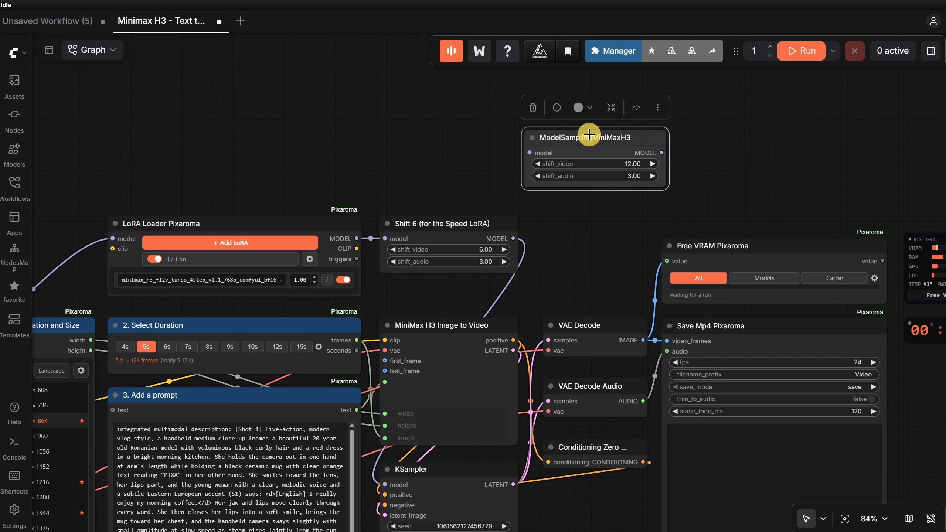
pyautogui.press('Delete')
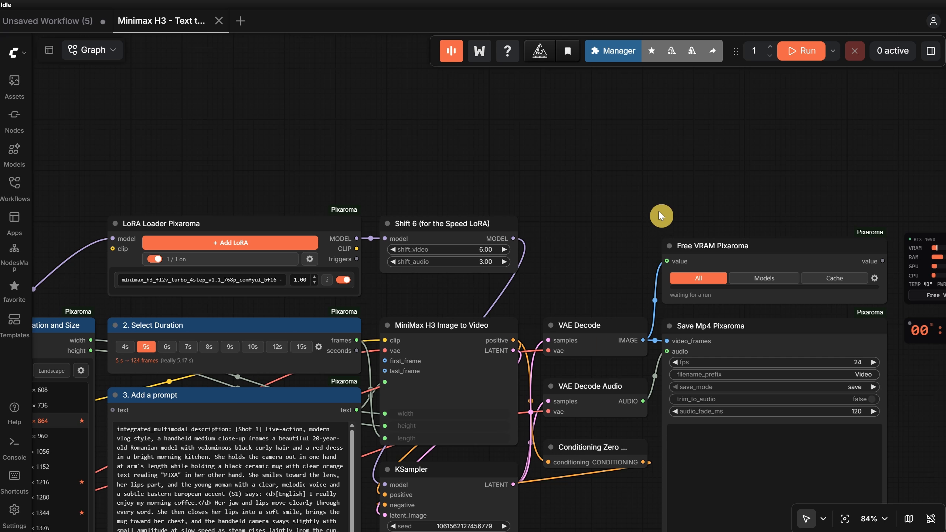
# - Pick the portrait size 480 × 864 and set the duration to 5s
pyautogui.moveTo(591, 250); pyautogui.dragTo(789, 90)
pyautogui.click(232, 262)
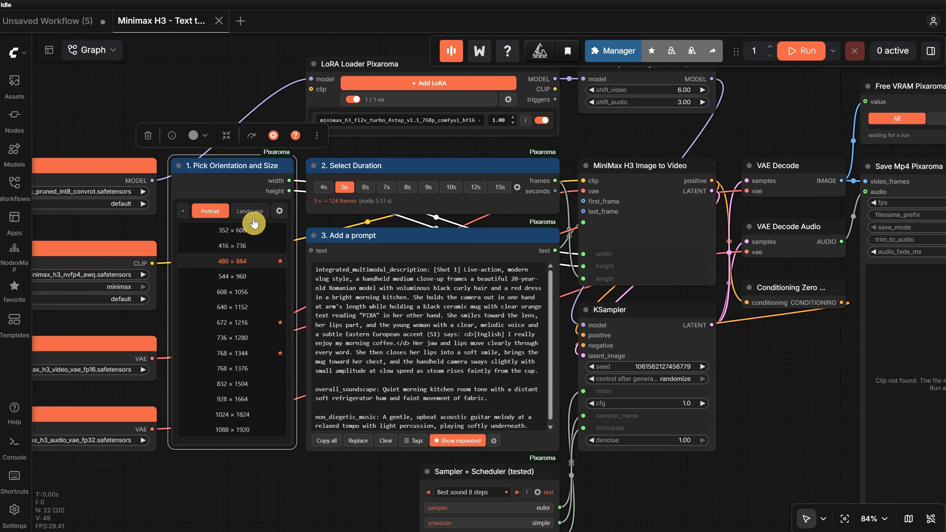
pyautogui.click(237, 263)
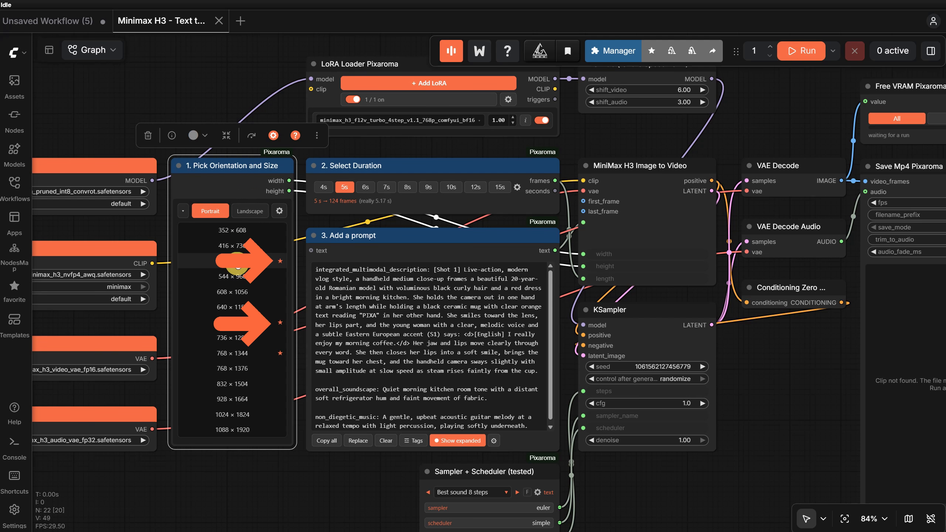
pyautogui.click(365, 187)
pyautogui.click(345, 187)
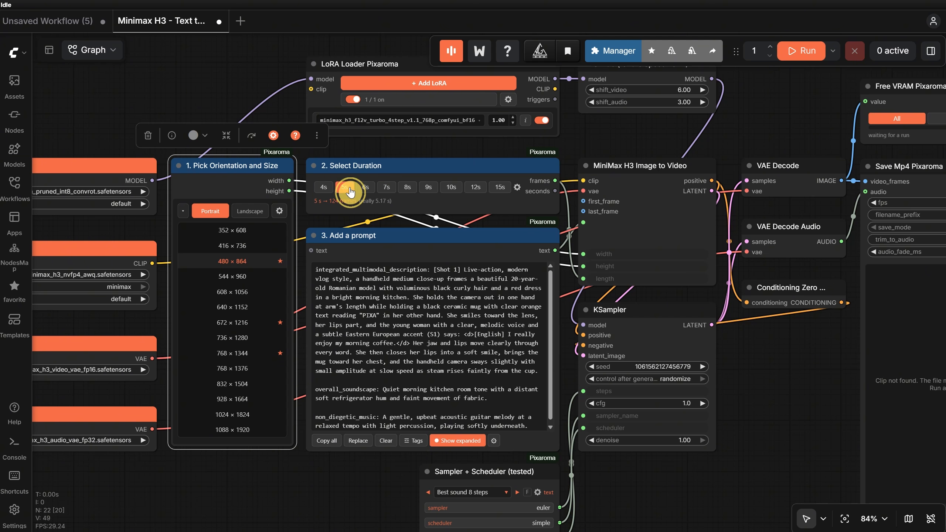
pyautogui.moveTo(555, 315); pyautogui.dragTo(553, 342)
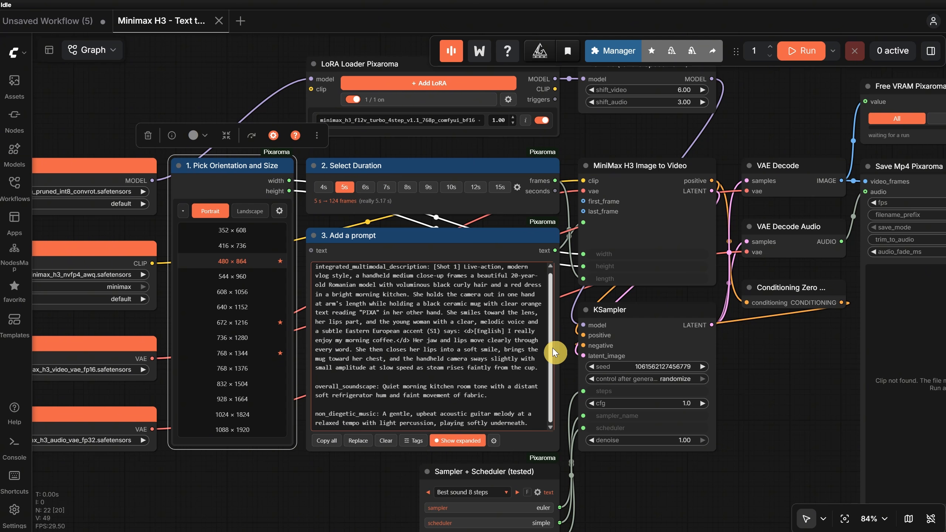
# - Choose the "Best sound 8 steps" preset in the Sampler + Scheduler node
pyautogui.moveTo(721, 493); pyautogui.dragTo(538, 382)
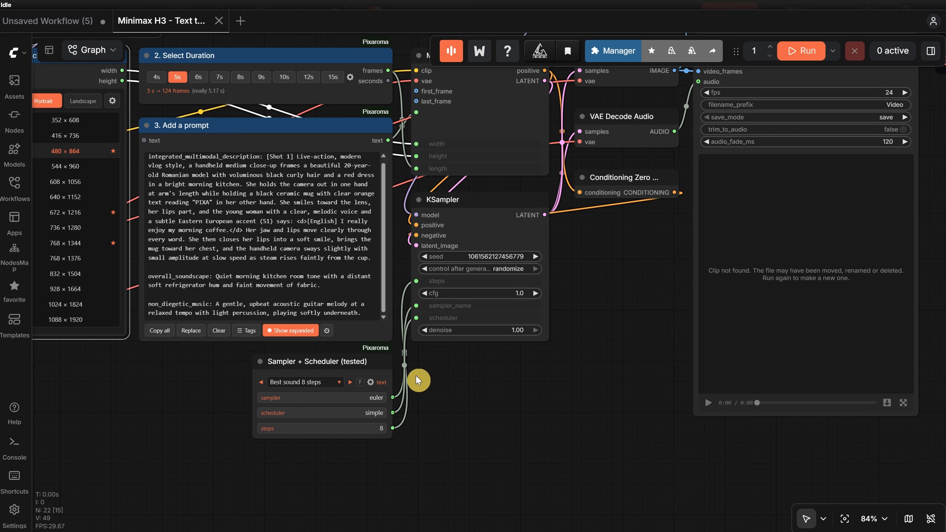
pyautogui.click(319, 384)
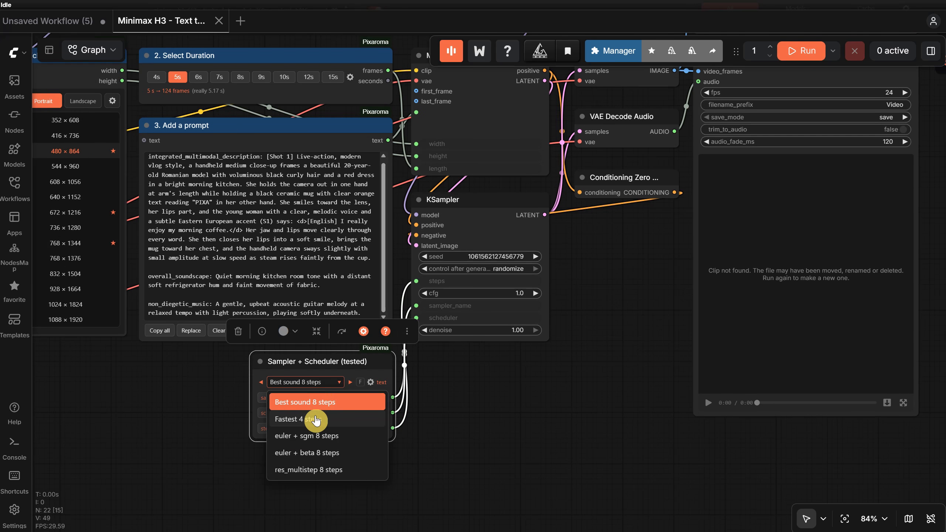
pyautogui.moveTo(315, 425)
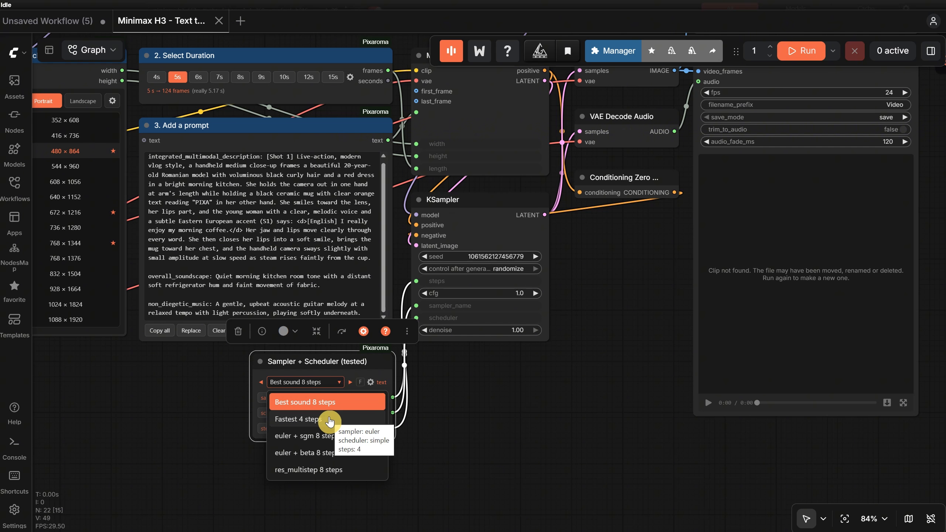
pyautogui.click(332, 403)
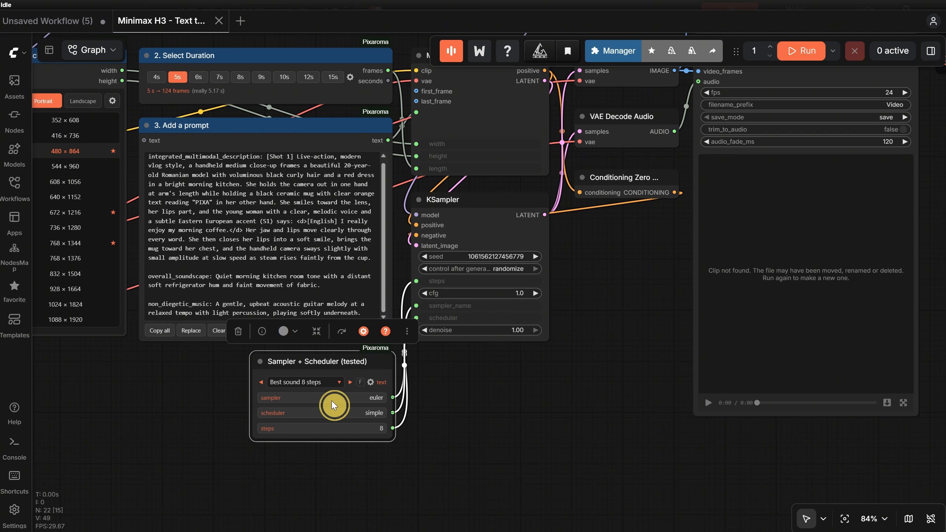
# - Add a Dropdown Pixaroma node in the empty area below the KSampler by searching for "drop dow"
pyautogui.moveTo(486, 433); pyautogui.dragTo(536, 374)
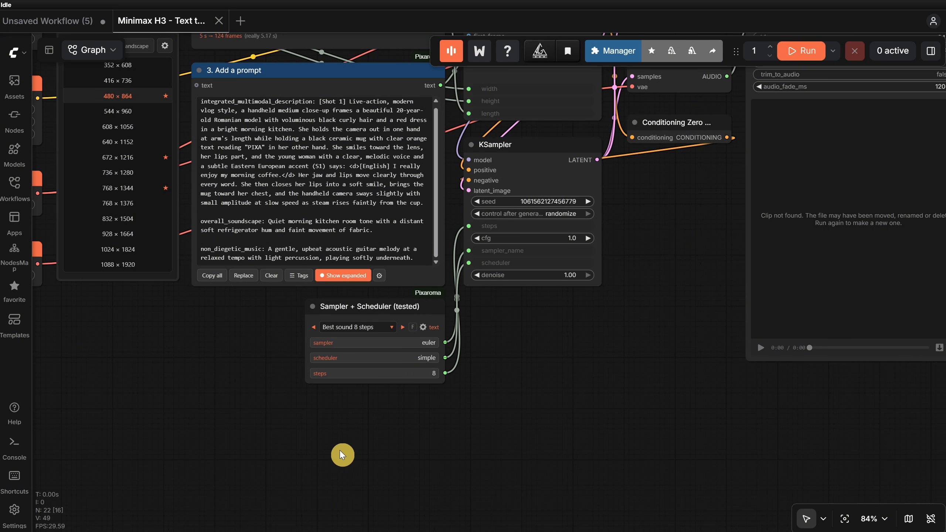
pyautogui.doubleClick(352, 440)
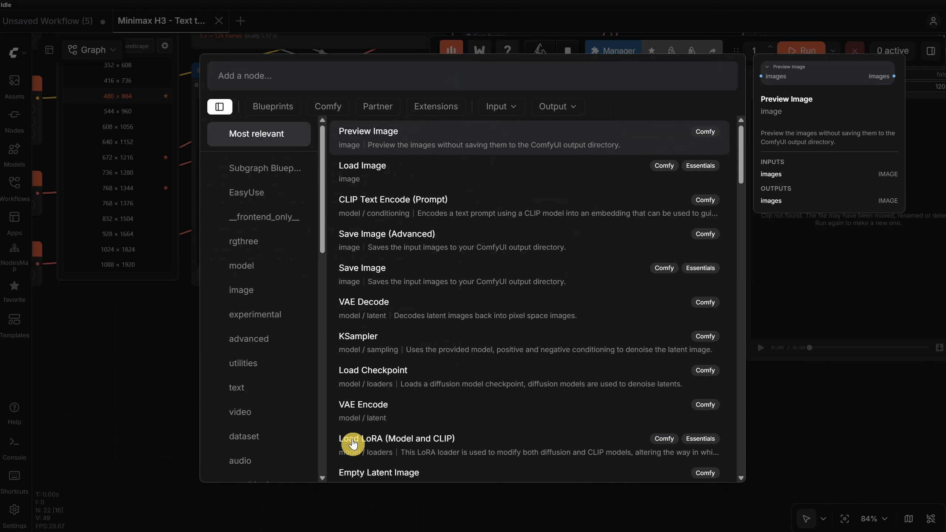
pyautogui.write('drop dow')
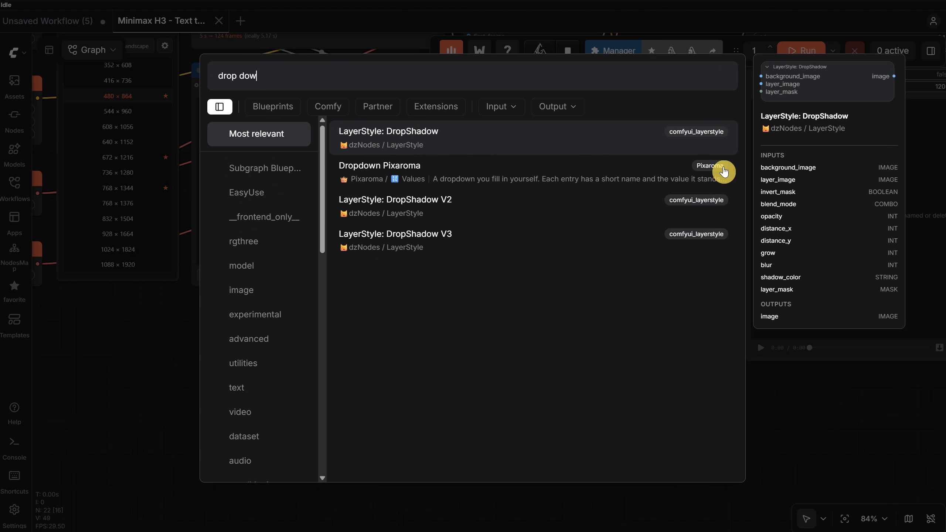
pyautogui.click(492, 182)
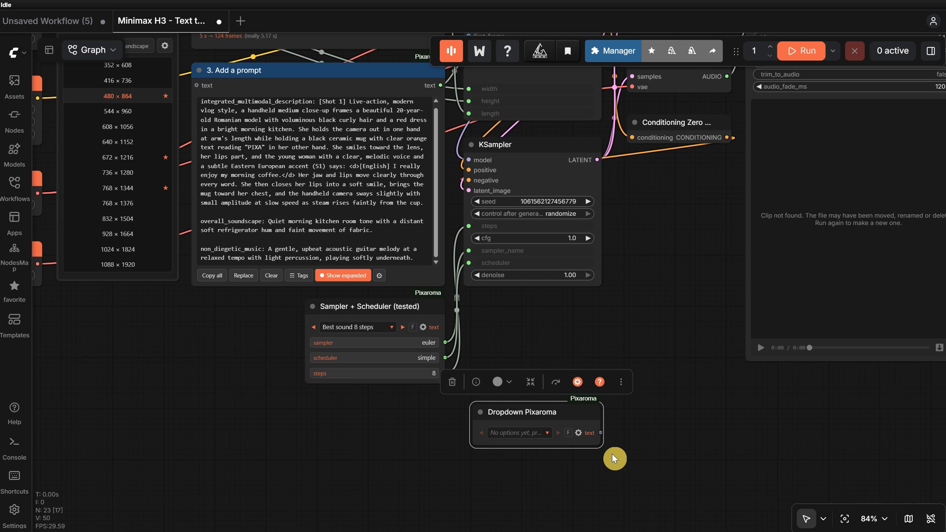
# - Give the new dropdown node four outputs, with the first set to Decimal and the second to Whole number
pyautogui.click(577, 435)
pyautogui.click(704, 250)
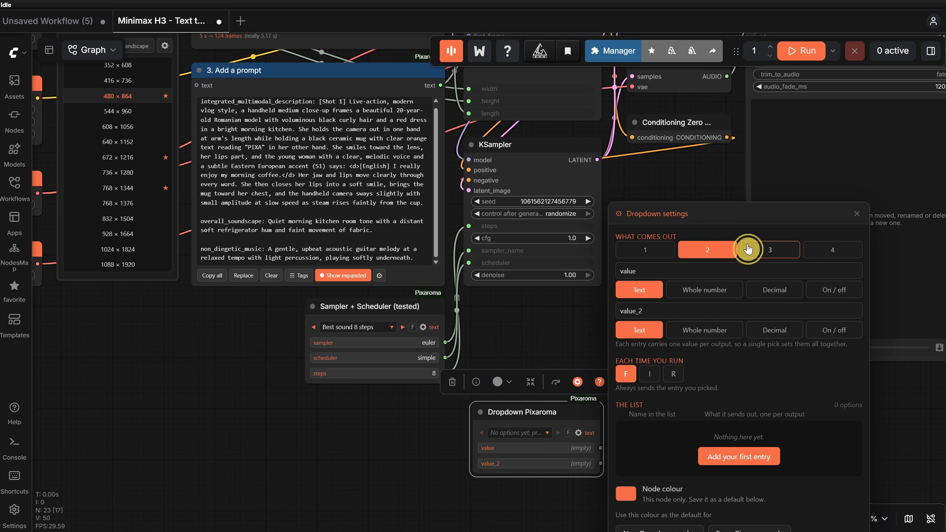
pyautogui.click(762, 250)
pyautogui.click(802, 253)
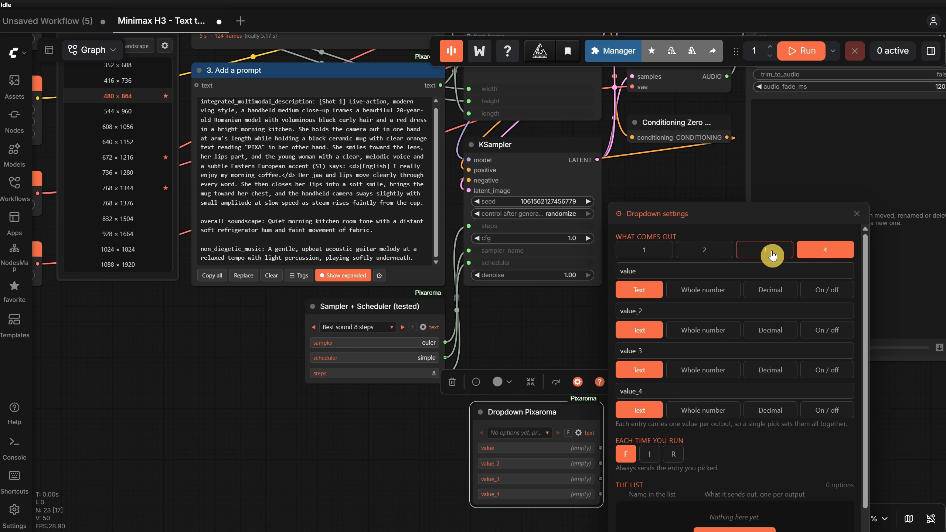
pyautogui.click(705, 295)
pyautogui.click(779, 293)
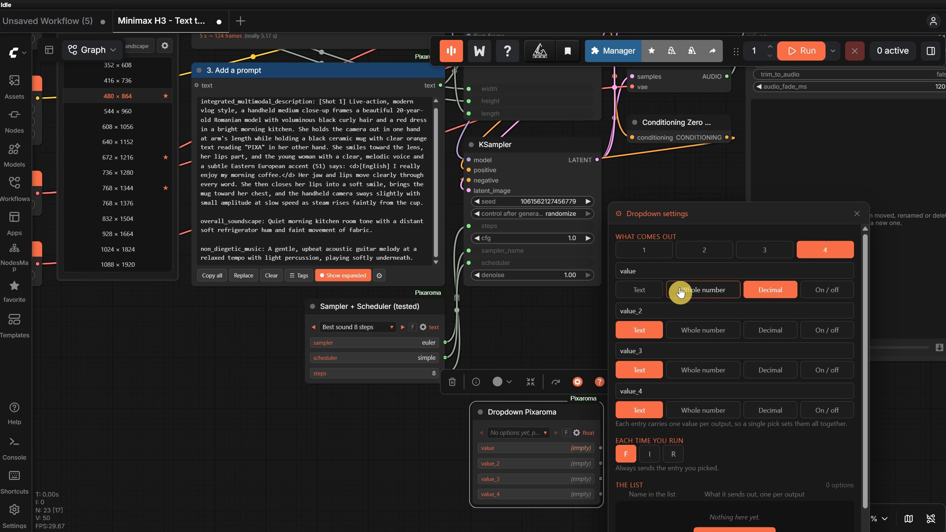
pyautogui.click(704, 330)
pyautogui.scroll(-2, 738, 318)
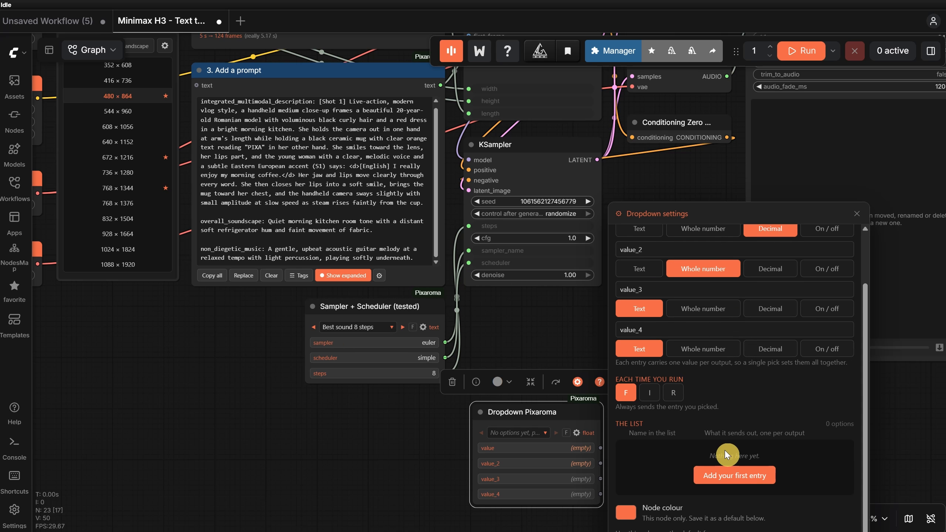
# - Add a first list entry named "cat" with the output values cat1, cat2 and cat3
pyautogui.click(741, 471)
pyautogui.scroll(-1, 738, 455)
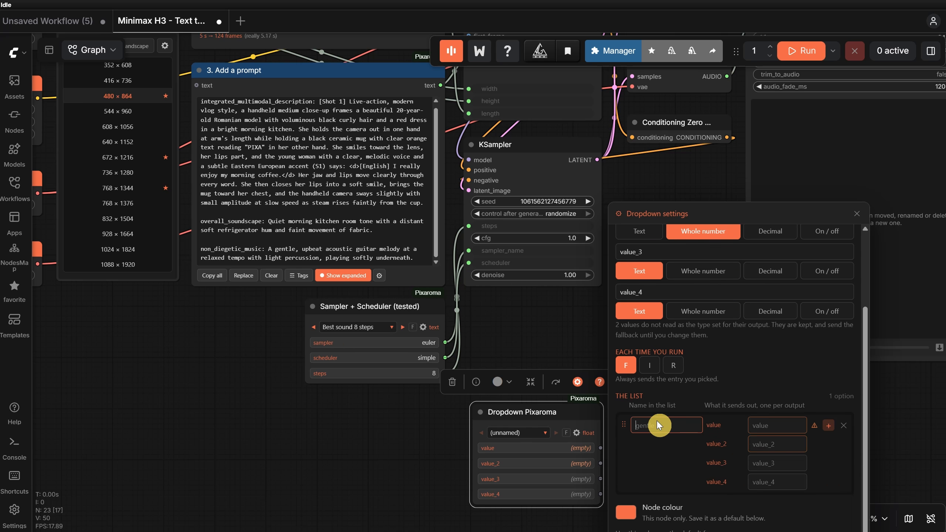
pyautogui.write('cat')
pyautogui.click(762, 420)
pyautogui.write('cat2')
pyautogui.press('Tab')
pyautogui.write('cat3')
pyautogui.press('Tab')
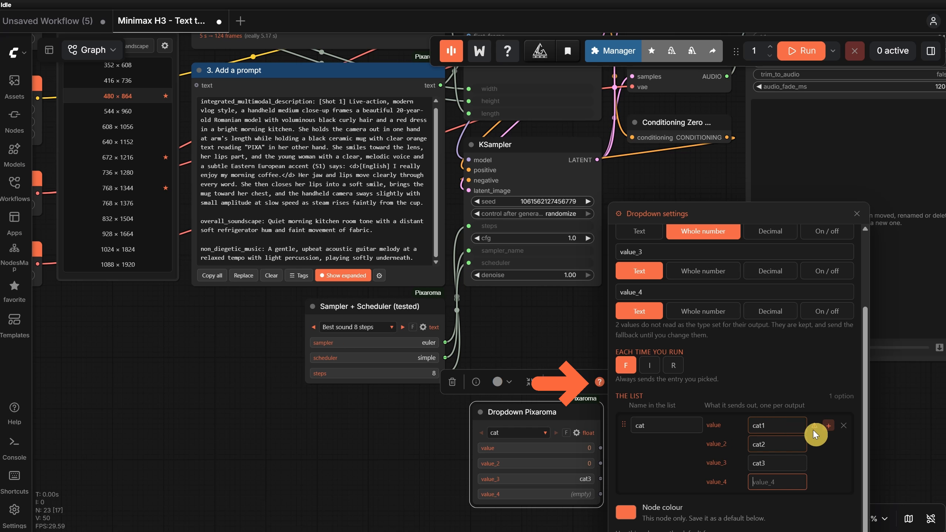
# - Close the dropdown settings and delete the Dropdown Pixaroma node
pyautogui.click(442, 444)
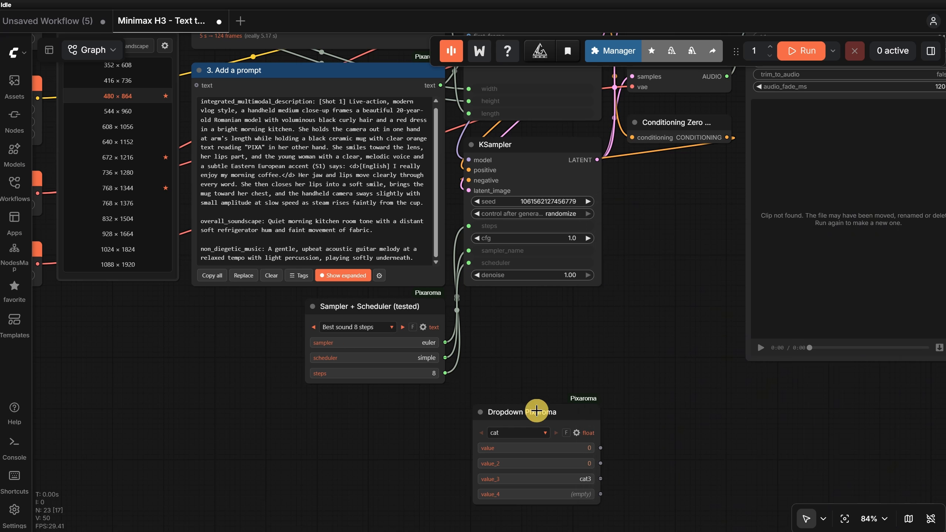
pyautogui.click(536, 412)
pyautogui.press('Delete')
# - Open the Sampler + Scheduler node's dropdown settings and review the sampler, scheduler and steps values of its presets
pyautogui.click(361, 384)
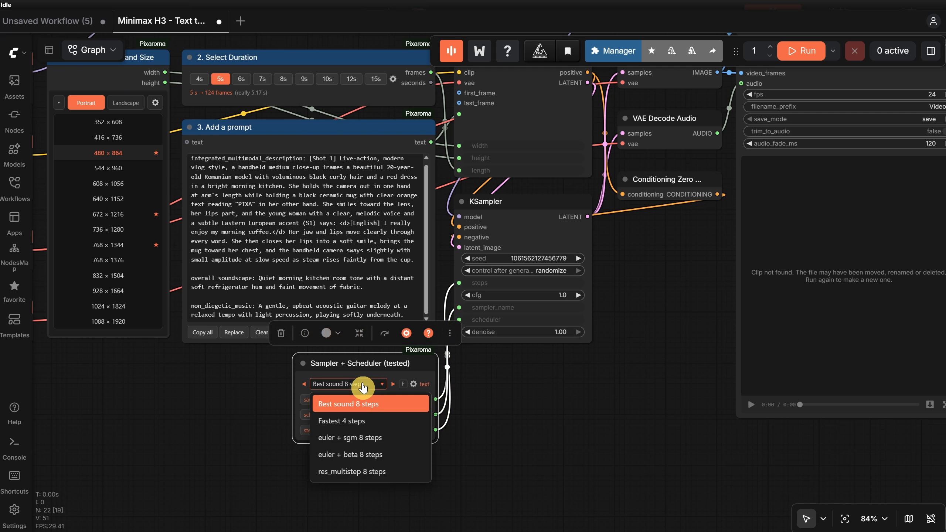
pyautogui.click(414, 388)
pyautogui.scroll(-5, 652, 334)
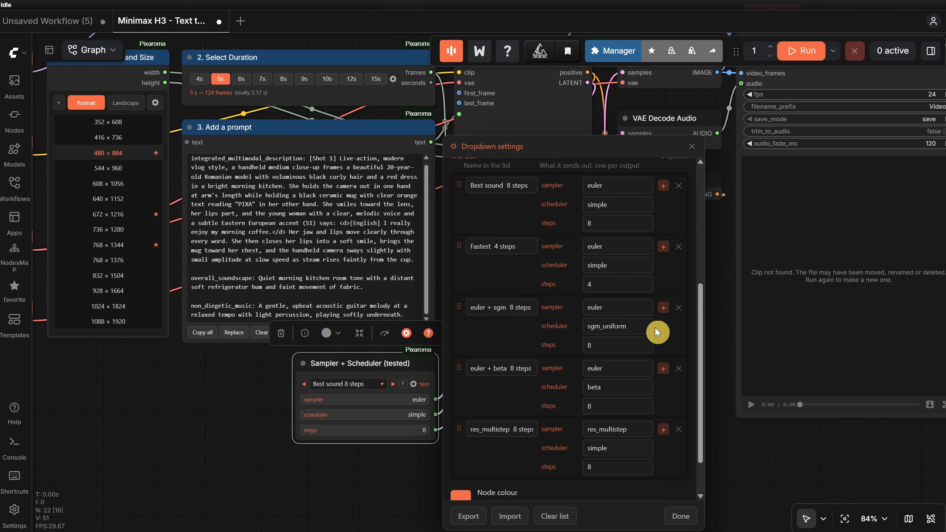
# - Leave the dropdown settings and queue one run of the text-to-video workflow
pyautogui.scroll(3, 617, 374)
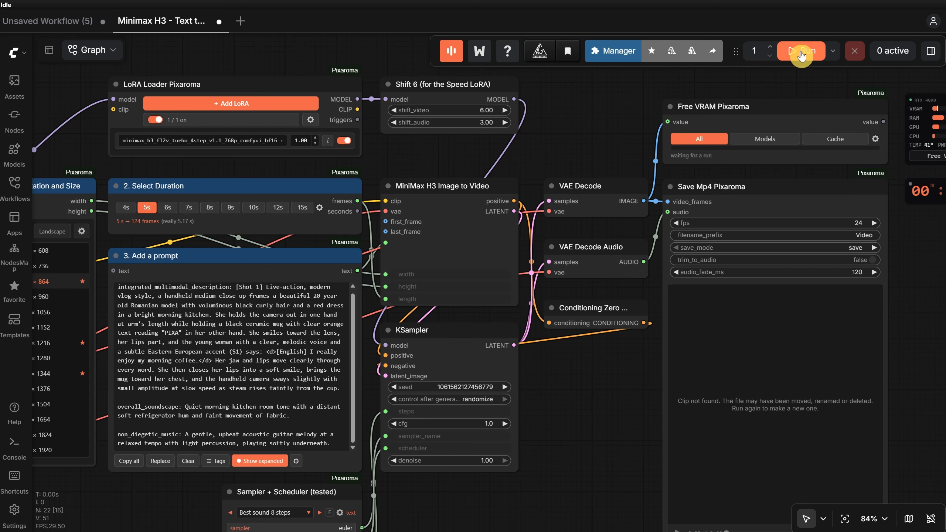
pyautogui.click(803, 51)
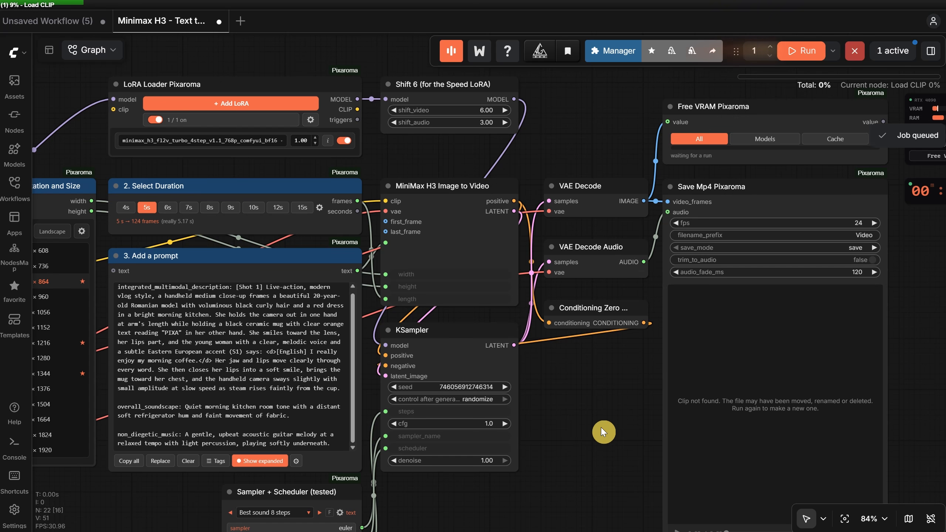
# - Open the hardware monitor node's settings and hide its TEMP, PWR, PEAK and RAM readouts
pyautogui.scroll(6, 651, 216)
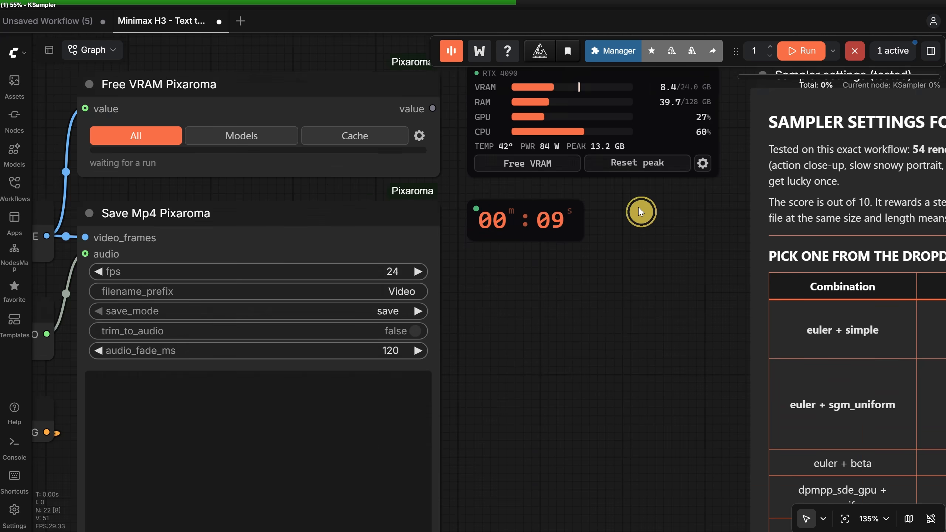
pyautogui.moveTo(652, 213); pyautogui.dragTo(595, 322)
pyautogui.moveTo(666, 299)
pyautogui.mouseDown()
pyautogui.moveTo(708, 332)
pyautogui.moveTo(615, 277)
pyautogui.moveTo(549, 275)
pyautogui.moveTo(670, 319)
pyautogui.moveTo(654, 304)
pyautogui.mouseUp()
pyautogui.click(654, 304)
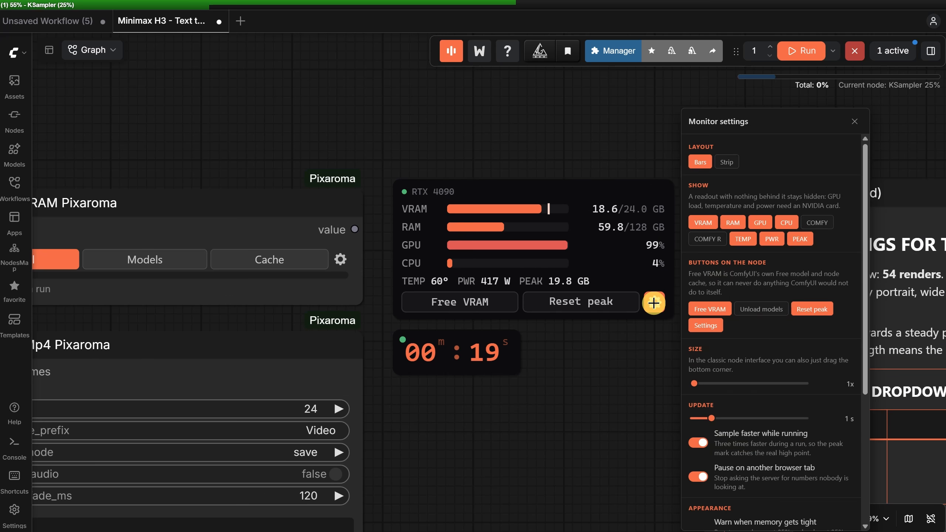
pyautogui.click(751, 246)
pyautogui.click(771, 240)
pyautogui.click(801, 241)
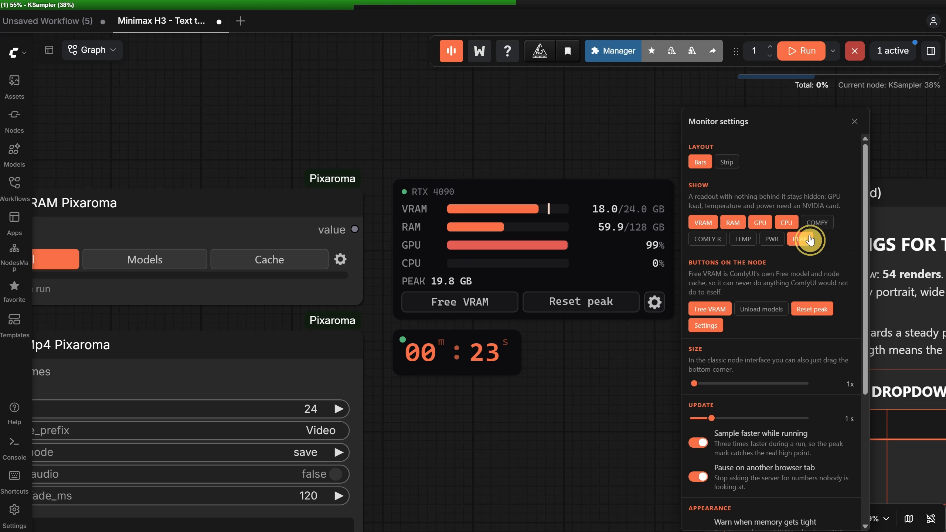
pyautogui.click(735, 226)
pyautogui.click(757, 227)
pyautogui.click(758, 231)
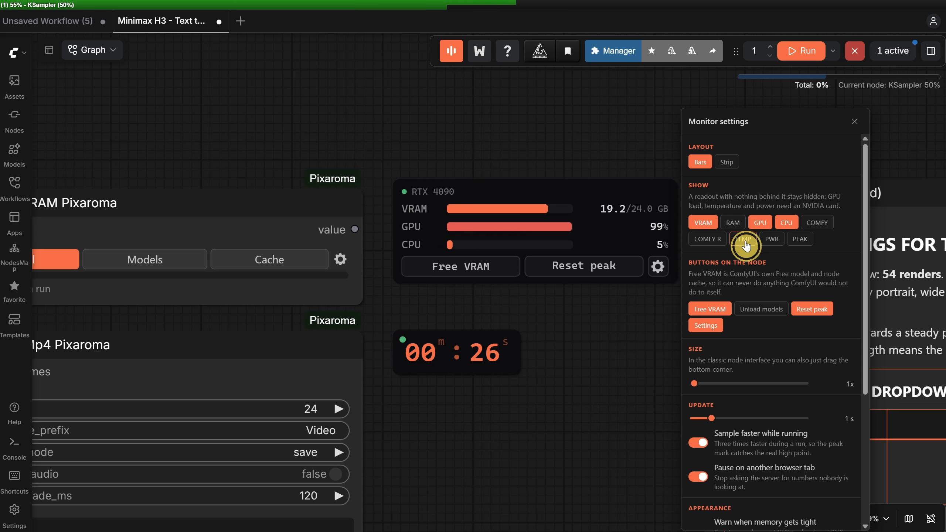
# - Show the TEMP, RAM and PEAK readouts on the monitor node again
pyautogui.click(743, 239)
pyautogui.click(733, 227)
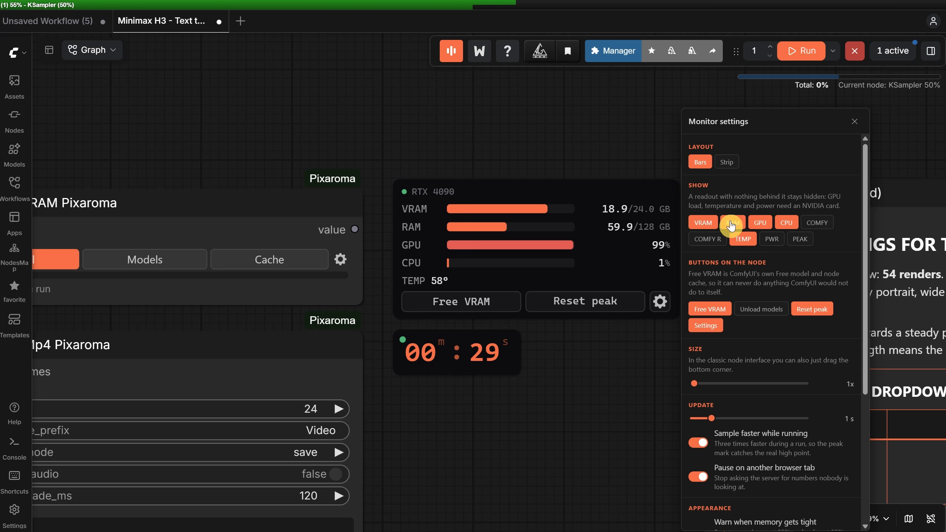
pyautogui.click(801, 239)
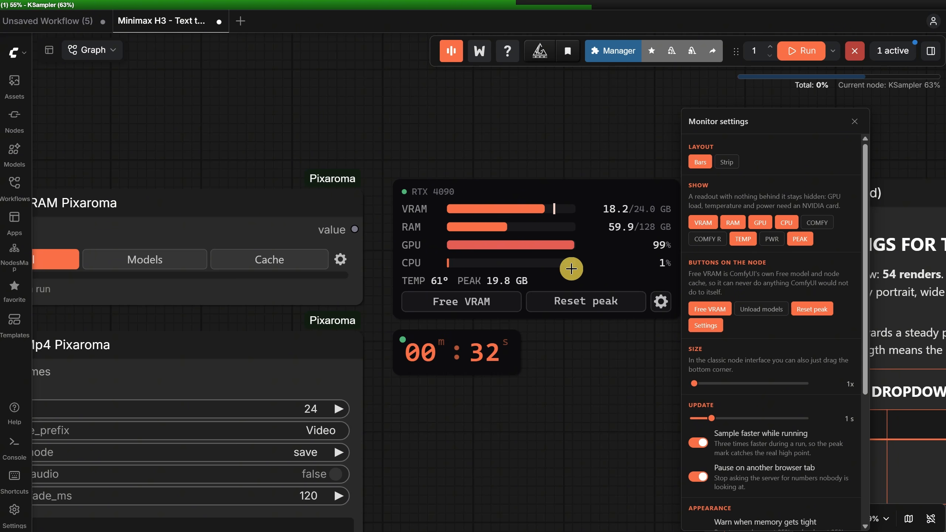
# - Switch the monitor node to the Strip layout and move it higher above the timer
pyautogui.click(728, 164)
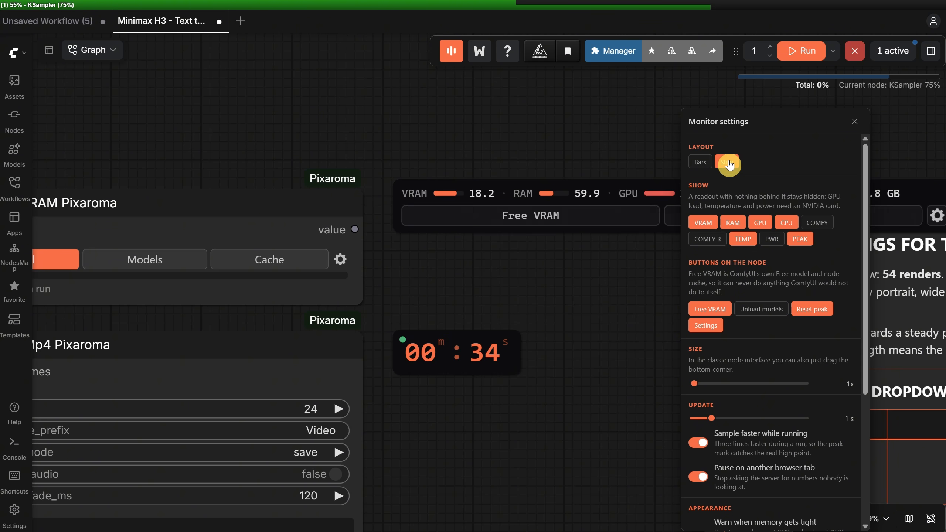
pyautogui.moveTo(646, 187); pyautogui.dragTo(459, 148)
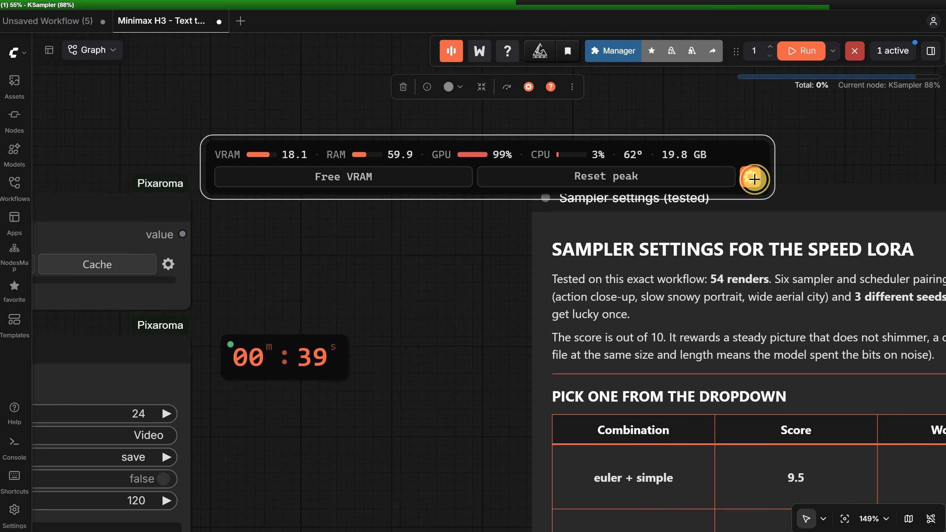
# - Reopen the monitor settings and hide the TEMP, PEAK, CPU and GPU readouts of the strip
pyautogui.click(752, 177)
pyautogui.click(81, 243)
pyautogui.click(128, 239)
pyautogui.click(115, 222)
pyautogui.click(93, 225)
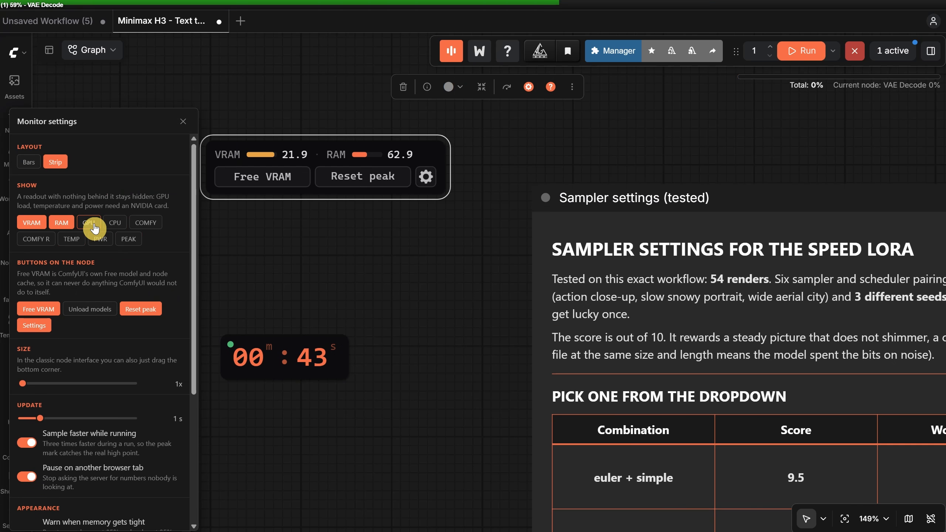
# - Turn the GPU, CPU, TEMP and PEAK readouts of the strip back on
pyautogui.click(93, 227)
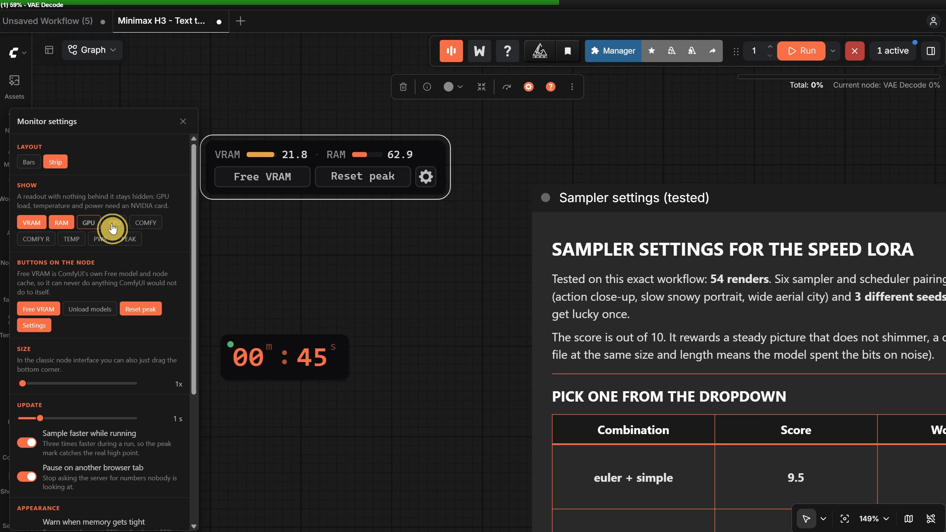
pyautogui.click(117, 225)
pyautogui.click(85, 241)
pyautogui.click(129, 239)
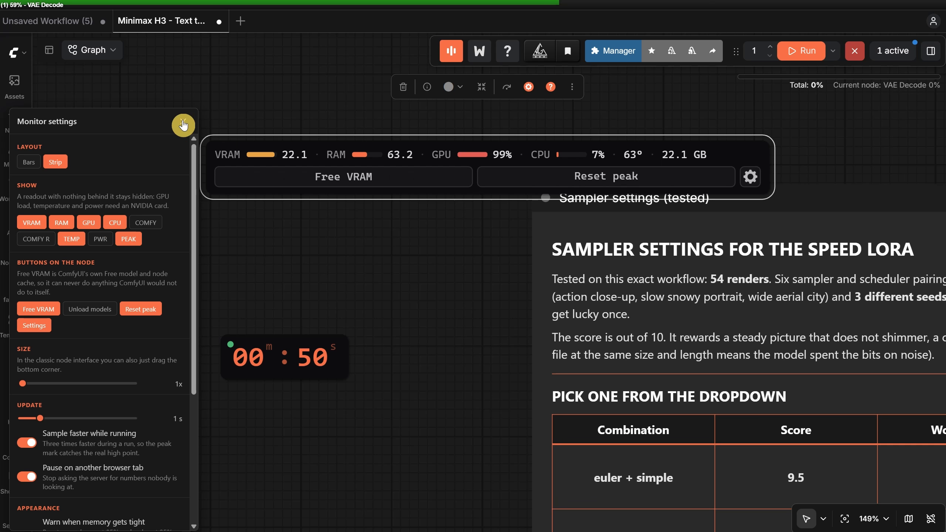
# - Toggle the monitor node's Free VRAM and Reset peak buttons off and back on
pyautogui.scroll(-1, 146, 266)
pyautogui.click(92, 261)
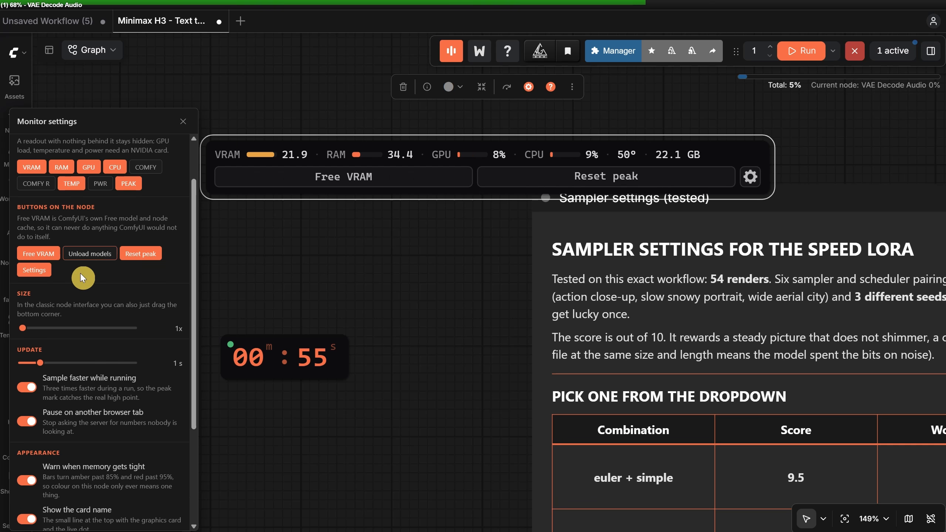
pyautogui.click(37, 254)
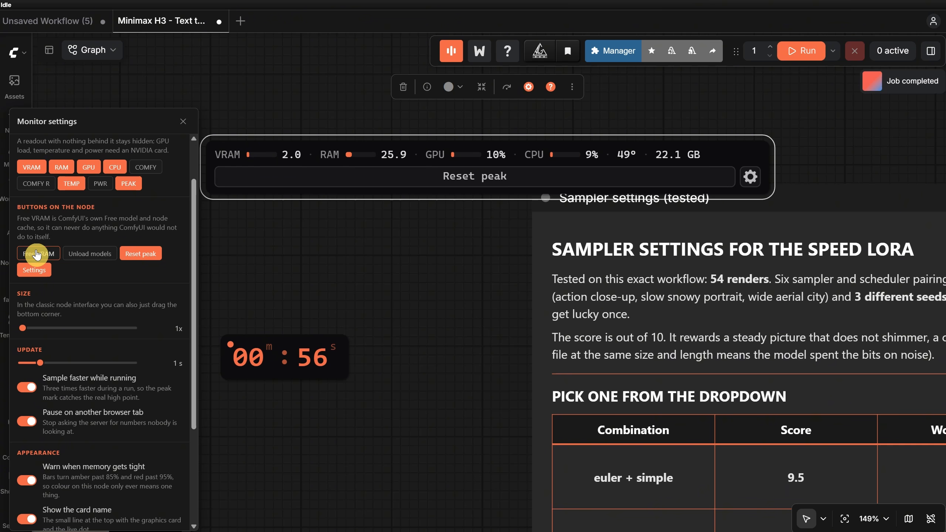
pyautogui.click(37, 254)
pyautogui.click(134, 254)
pyautogui.click(42, 257)
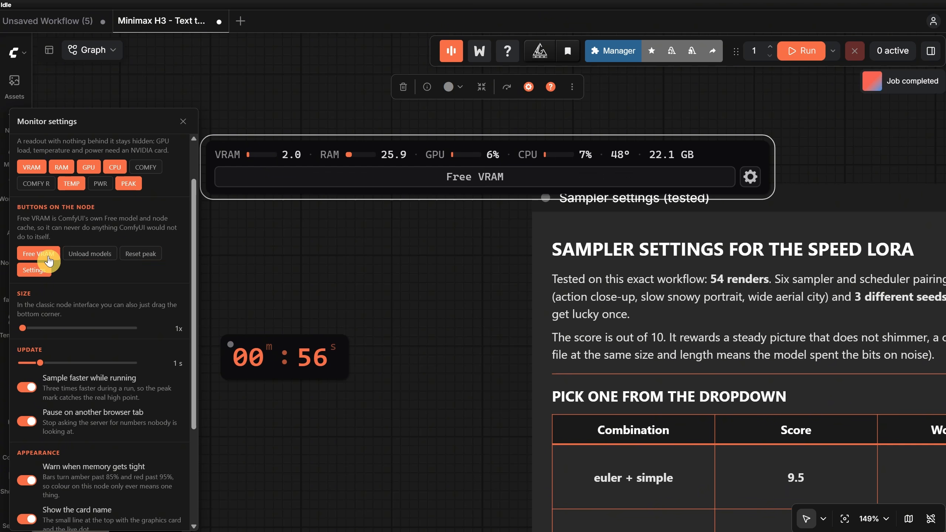
pyautogui.click(47, 258)
pyautogui.click(140, 254)
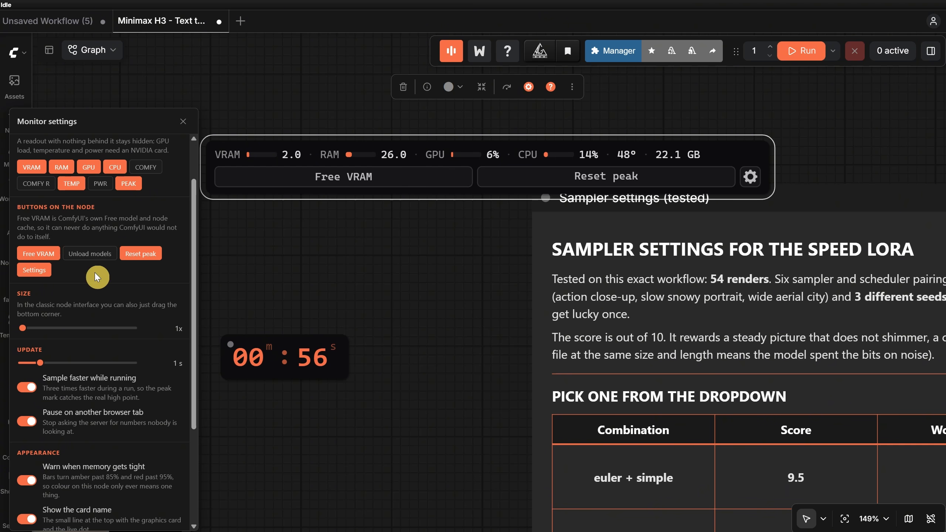
# - Set the monitor node back to the Bars layout, then shrink it and place it just above the timer
pyautogui.click(183, 121)
pyautogui.click(756, 181)
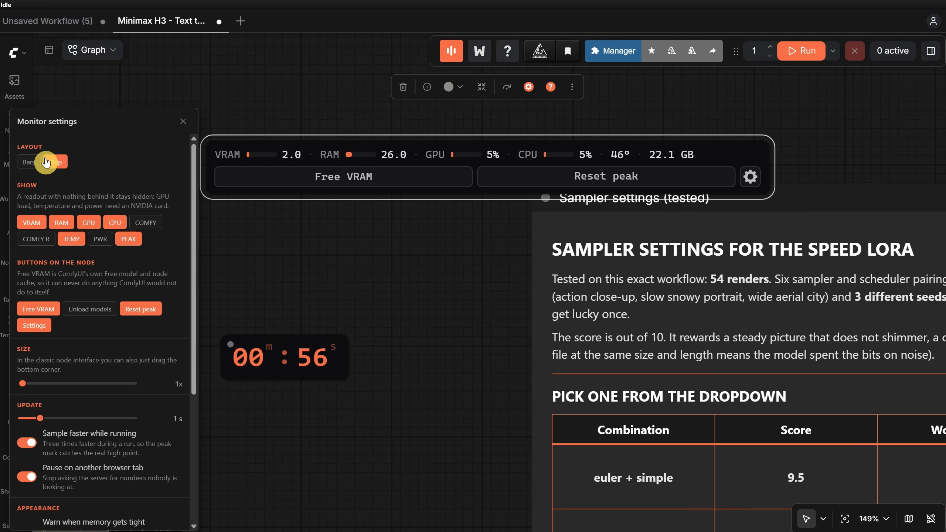
pyautogui.click(28, 162)
pyautogui.click(183, 121)
pyautogui.moveTo(768, 279); pyautogui.dragTo(499, 209)
pyautogui.moveTo(380, 146); pyautogui.dragTo(395, 190)
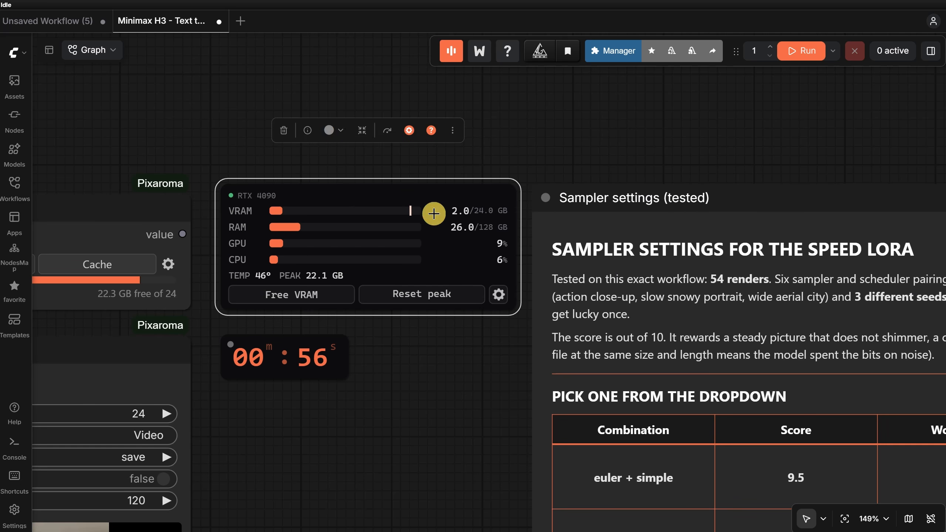
# - Examine the Free VRAM node's memory readout, its link from VAE Decode and its description of the three modes
pyautogui.moveTo(334, 454); pyautogui.dragTo(676, 367)
pyautogui.scroll(-1, 686, 370)
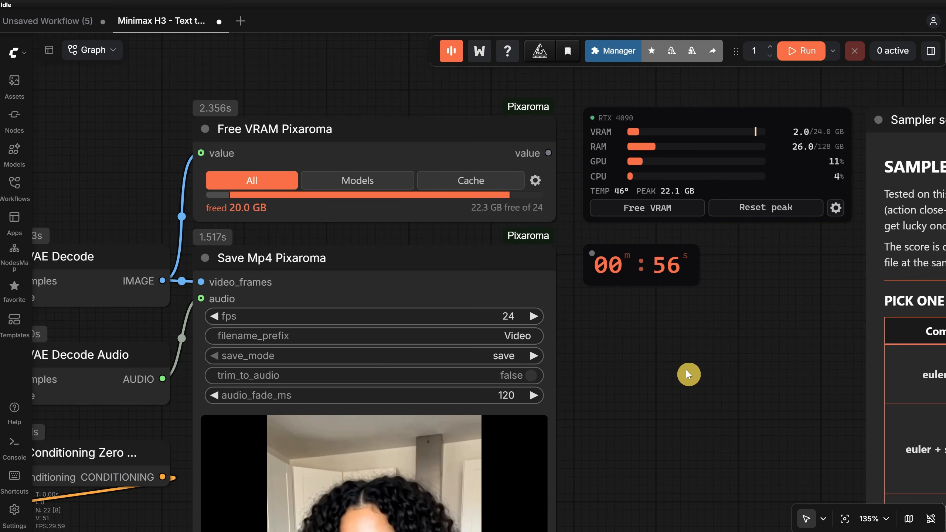
pyautogui.click(297, 137)
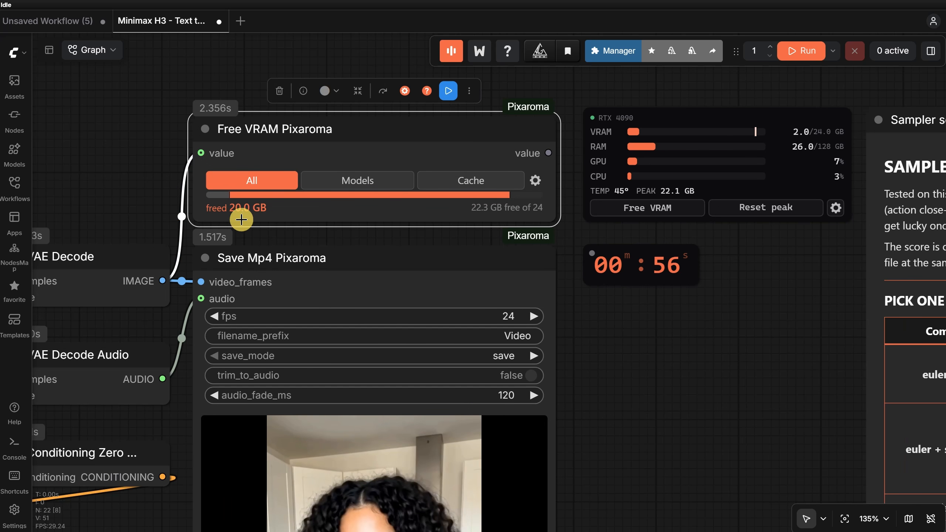
pyautogui.scroll(-1, 189, 163)
pyautogui.scroll(-2, 189, 163)
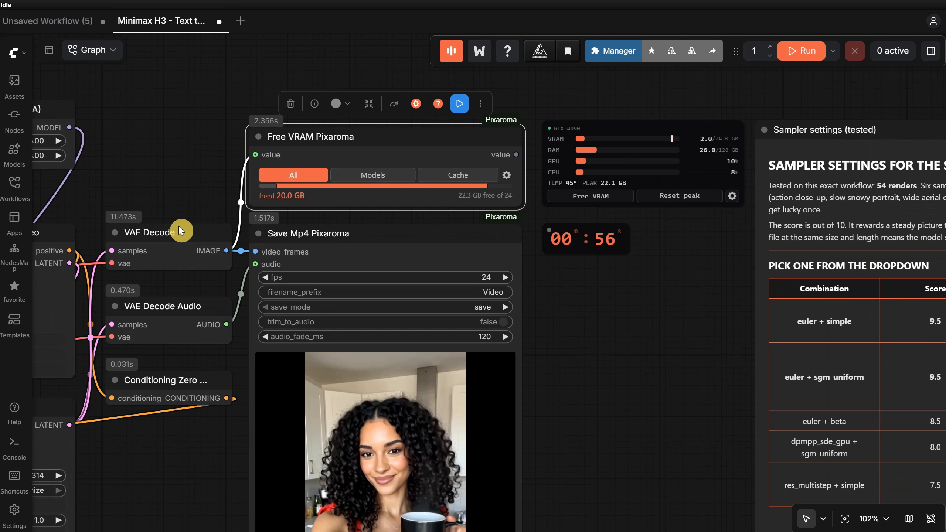
pyautogui.click(176, 245)
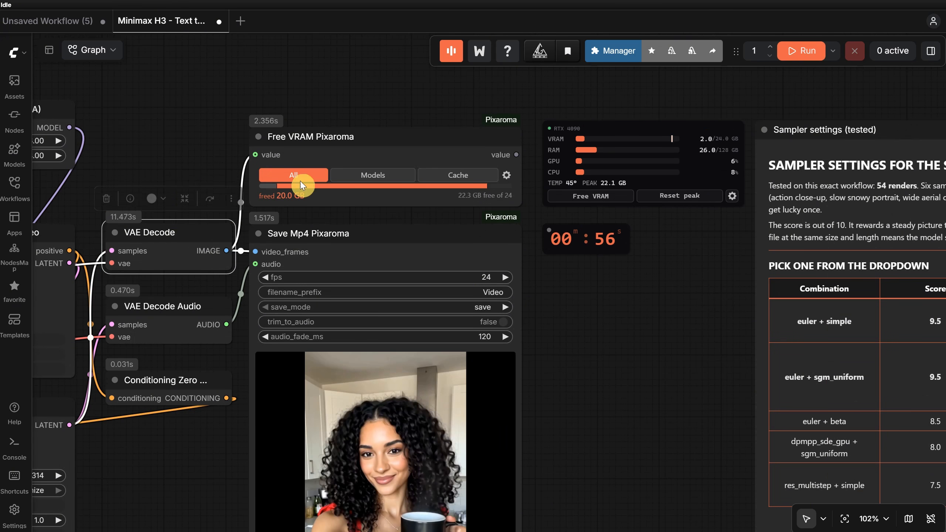
pyautogui.moveTo(364, 137); pyautogui.dragTo(364, 133)
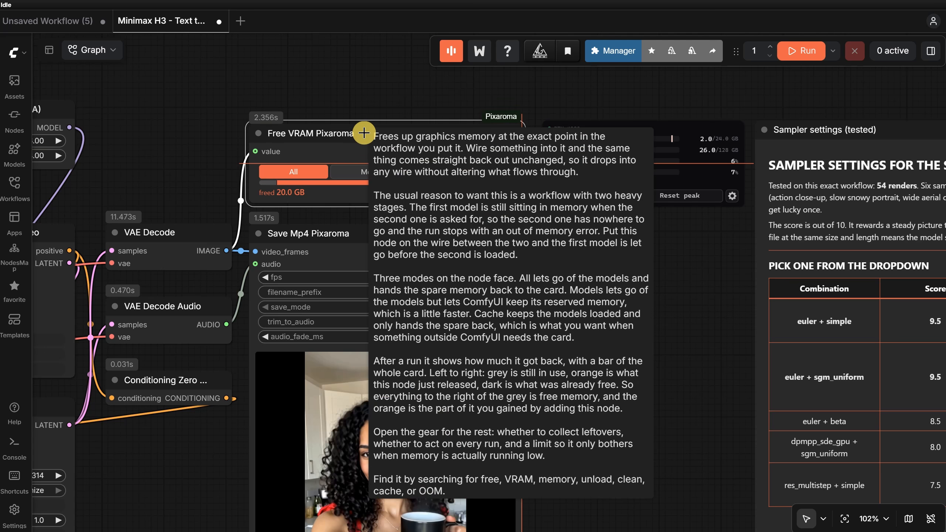
pyautogui.click(582, 328)
# - Play the generated video in the Save Mp4 node and pause it after watching
pyautogui.moveTo(592, 452); pyautogui.dragTo(609, 318)
pyautogui.scroll(2, 608, 374)
pyautogui.moveTo(607, 376); pyautogui.dragTo(632, 278)
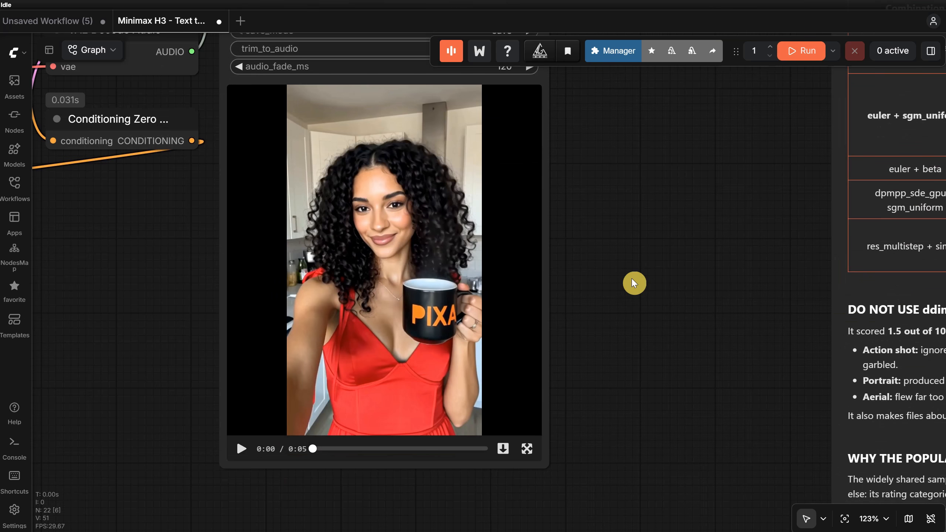
pyautogui.moveTo(633, 279); pyautogui.dragTo(635, 293)
pyautogui.click(241, 466)
pyautogui.scroll(2, 418, 242)
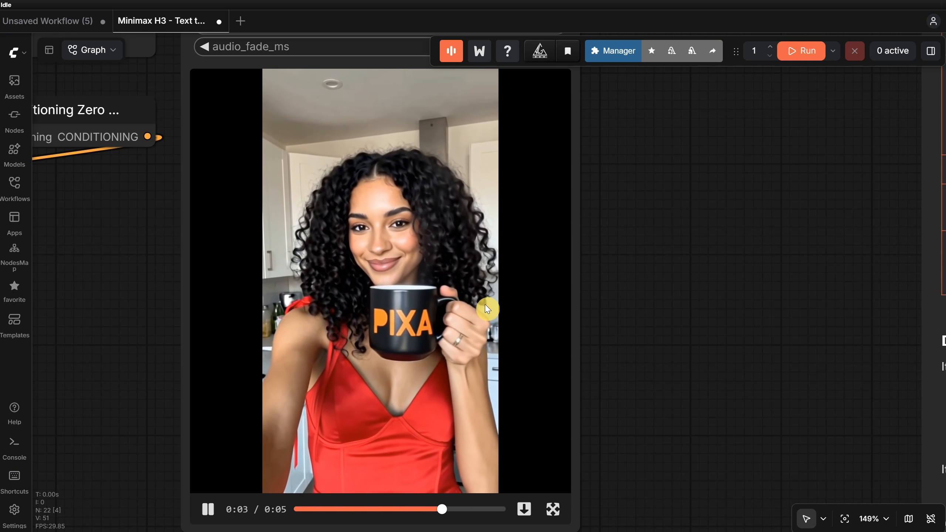
pyautogui.scroll(-5, 673, 270)
pyautogui.scroll(-3, 674, 270)
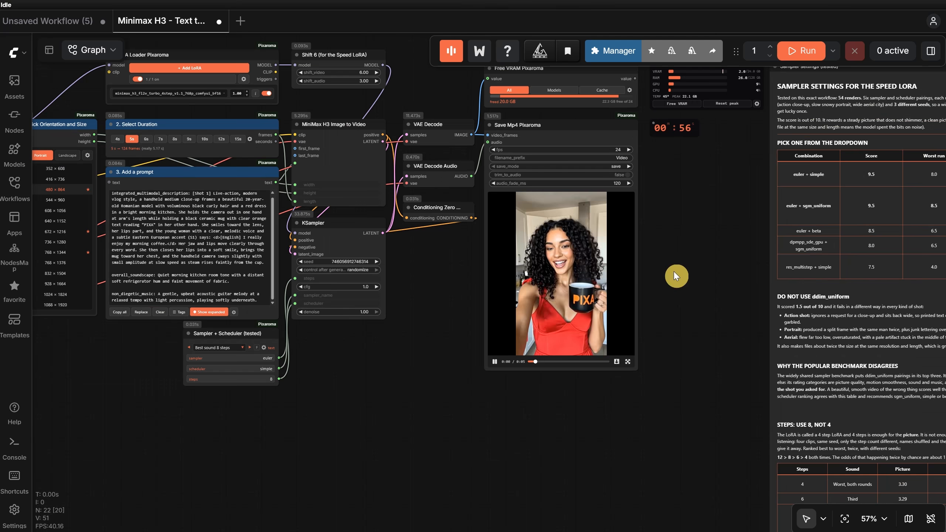
pyautogui.scroll(-2, 363, 382)
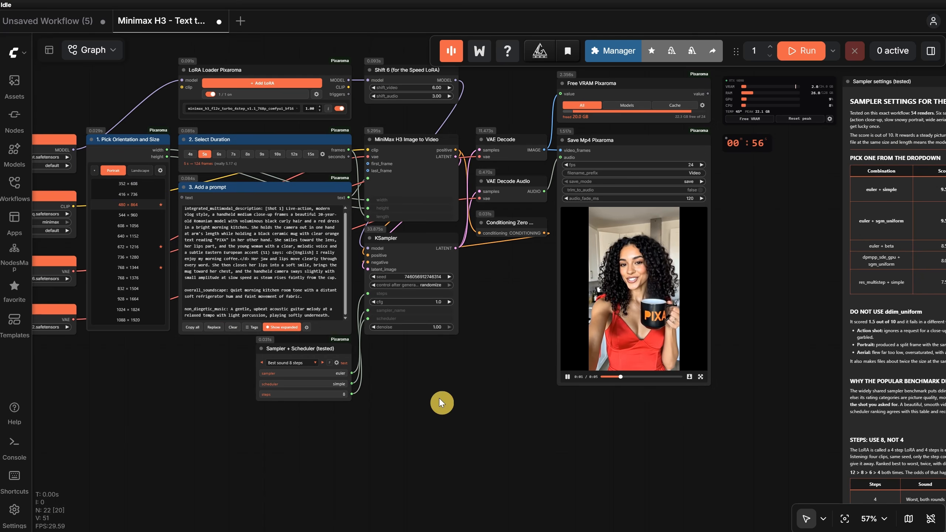
pyautogui.click(566, 378)
# - Read the sampler settings note, covering the sampler and scheduler scores, the ddim_uniform warning, the steps table and the shift advice
pyautogui.moveTo(764, 347); pyautogui.dragTo(573, 397)
pyautogui.scroll(6, 806, 252)
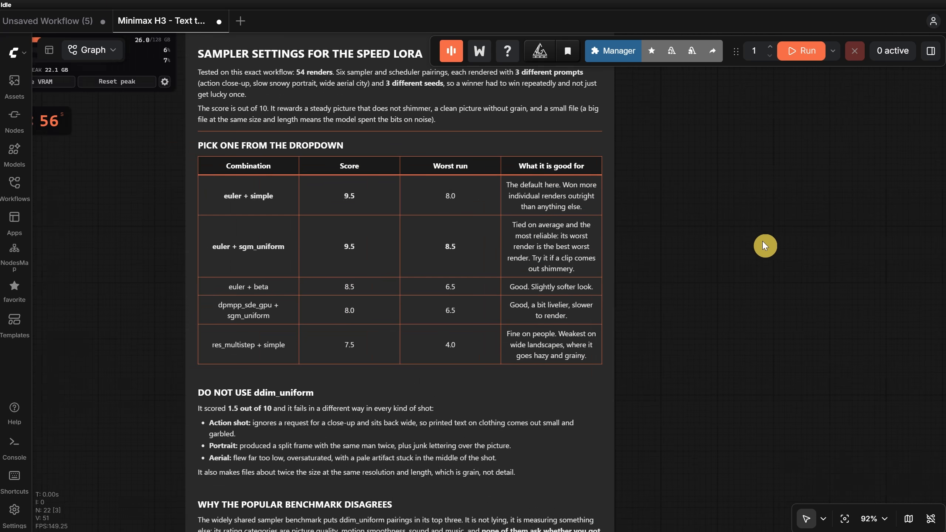
pyautogui.moveTo(656, 239); pyautogui.dragTo(782, 294)
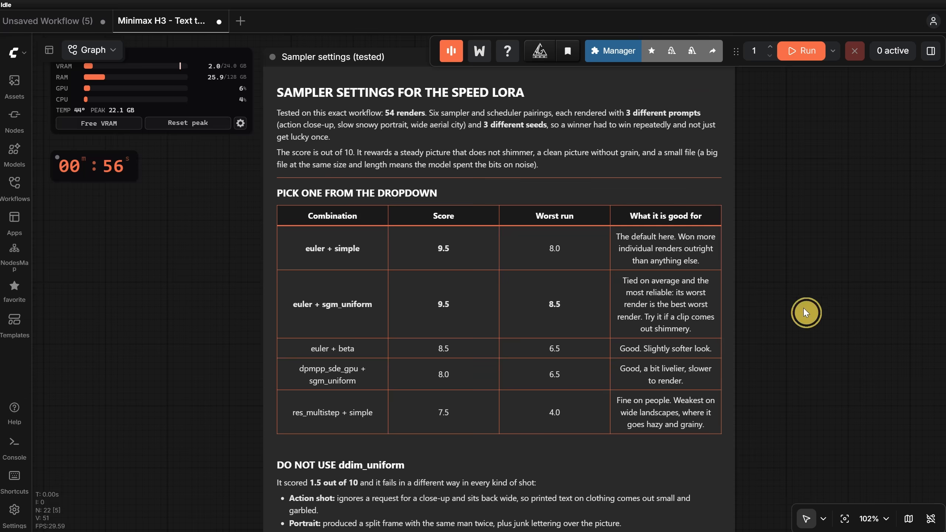
pyautogui.moveTo(802, 340); pyautogui.dragTo(836, 161)
pyautogui.scroll(-1, 660, 316)
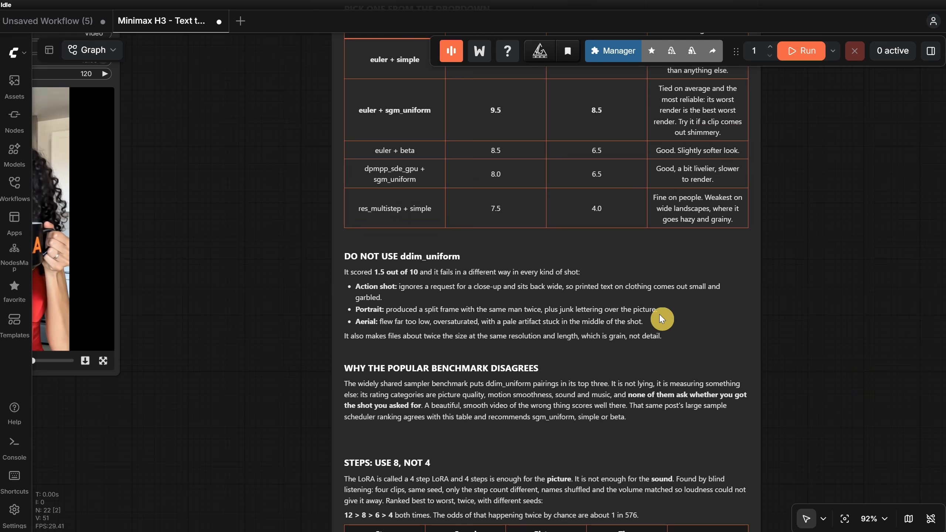
pyautogui.moveTo(858, 374); pyautogui.dragTo(887, 149)
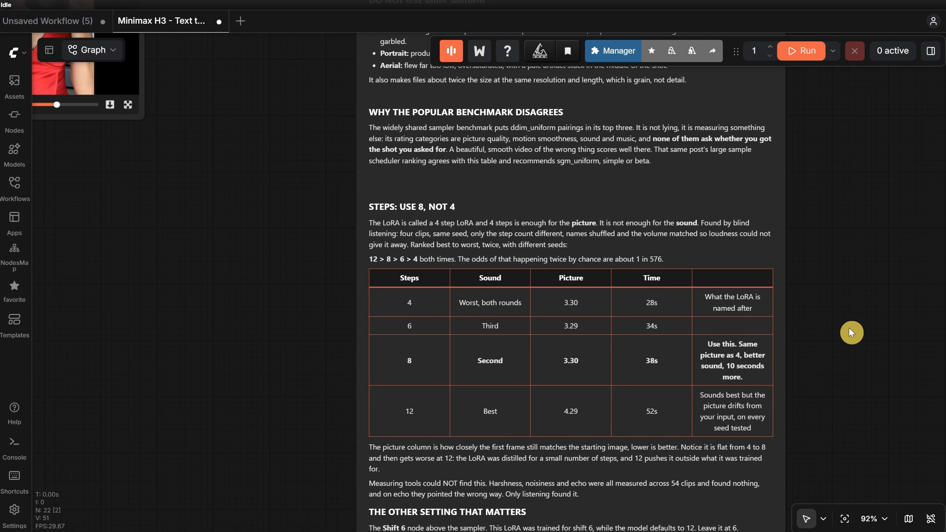
pyautogui.scroll(-2, 848, 350)
pyautogui.moveTo(840, 346); pyautogui.dragTo(854, 283)
pyautogui.moveTo(856, 392); pyautogui.dragTo(857, 400)
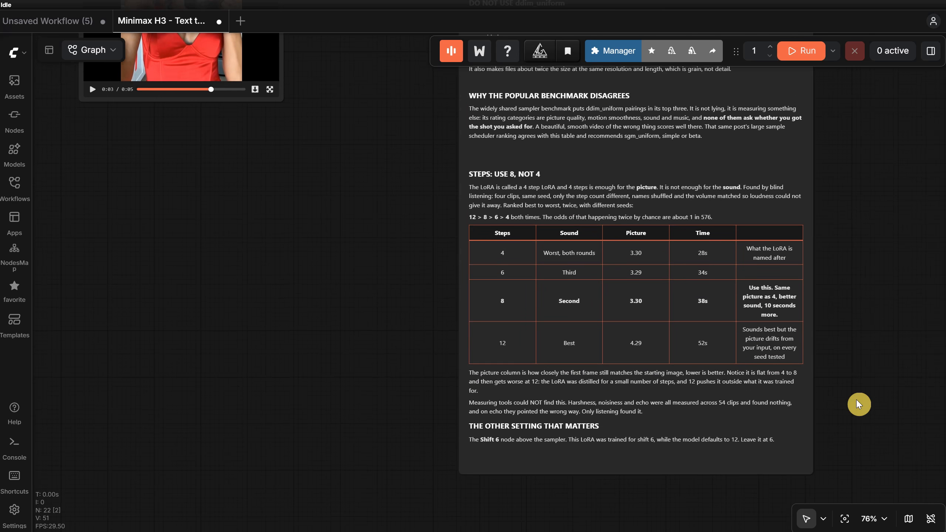
pyautogui.scroll(-5, 856, 400)
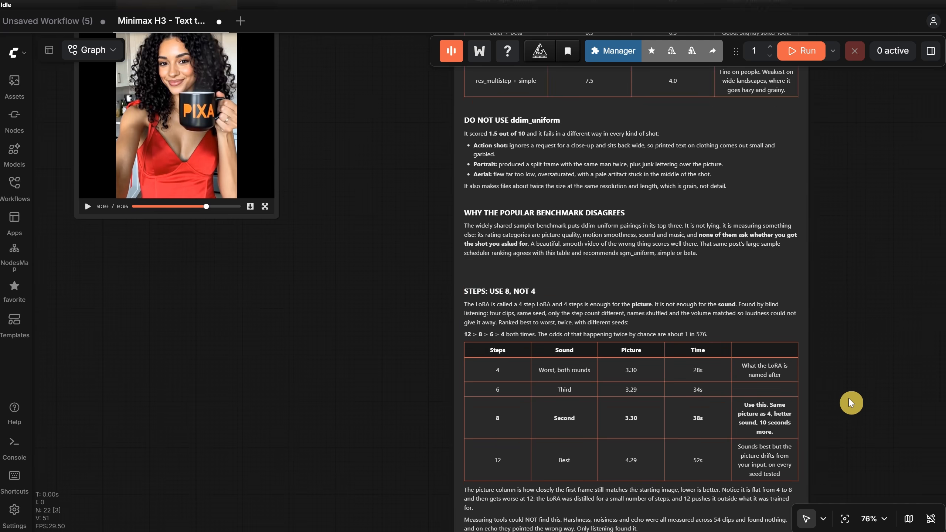
pyautogui.moveTo(846, 156); pyautogui.dragTo(806, 255)
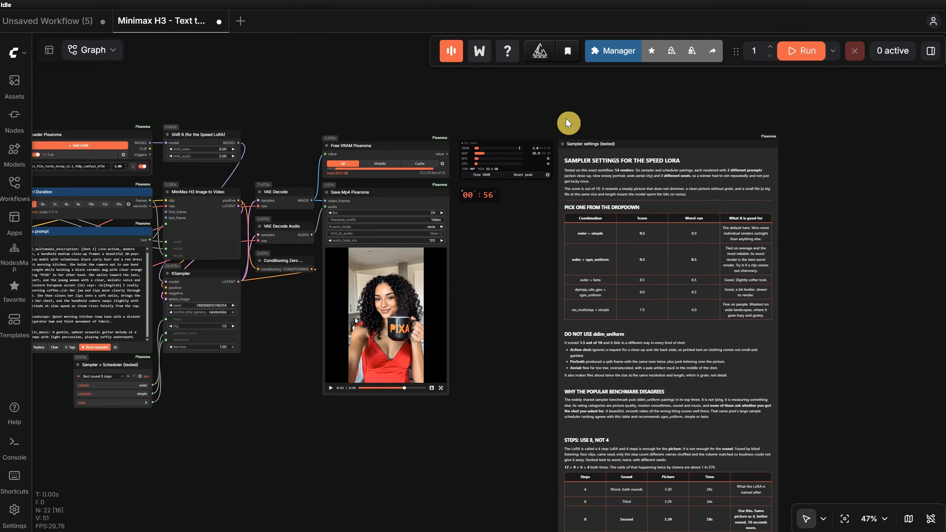
# - Delete the sampler settings note, the hardware monitor and the timer from the canvas
pyautogui.scroll(9, 565, 119)
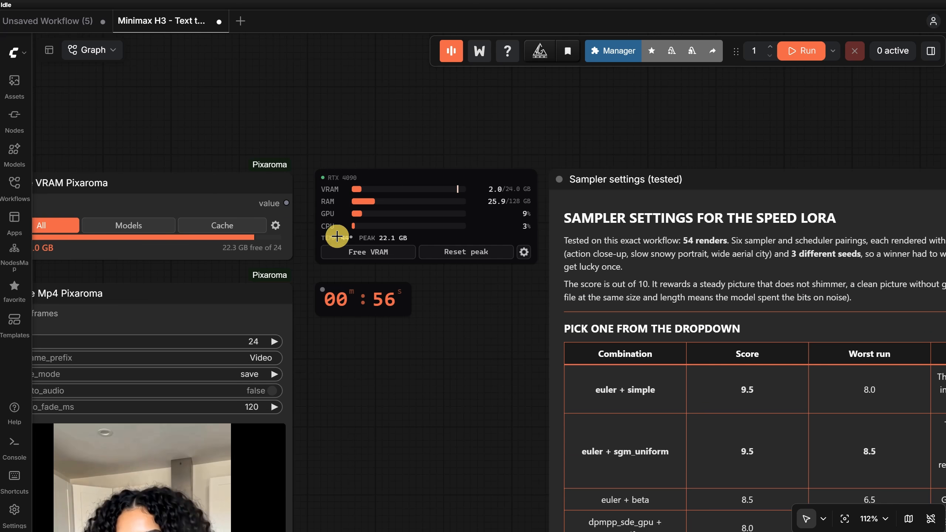
pyautogui.click(636, 179)
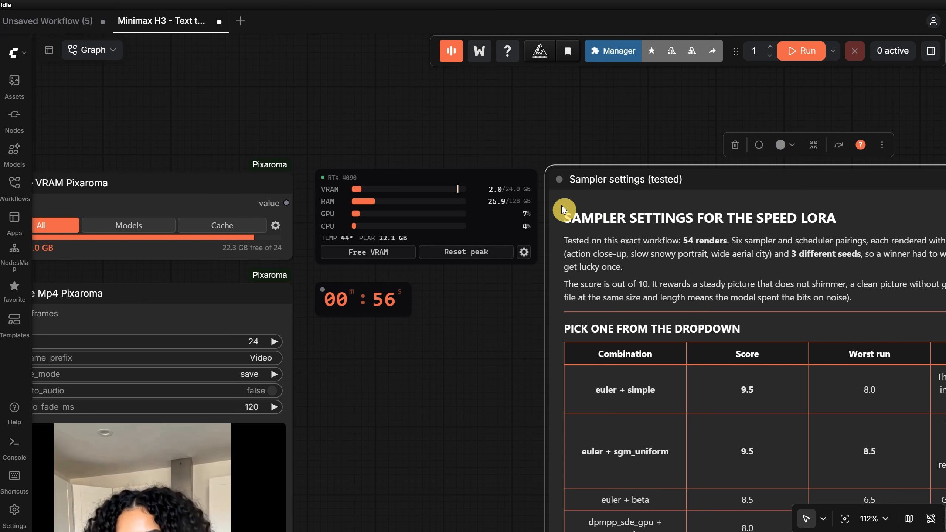
pyautogui.press('Delete')
pyautogui.click(446, 180)
pyautogui.press('Delete')
pyautogui.click(369, 291)
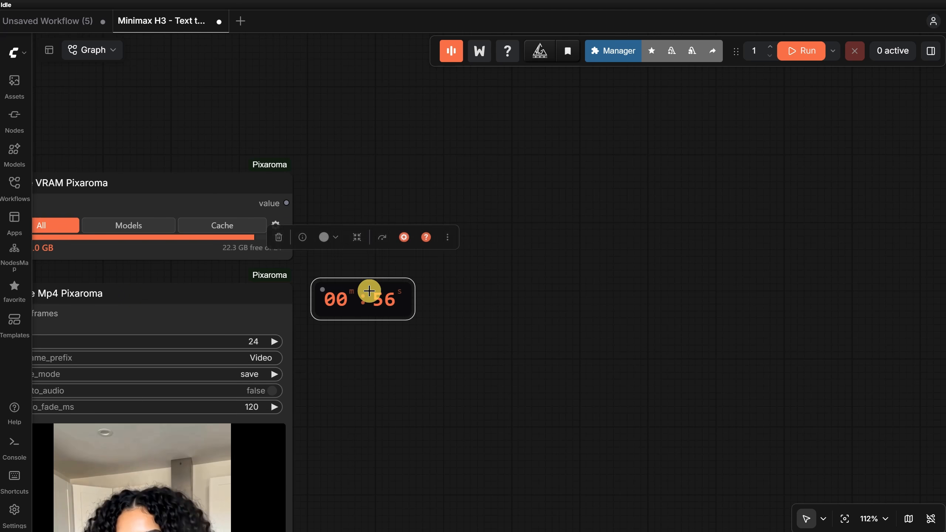
pyautogui.press('Delete')
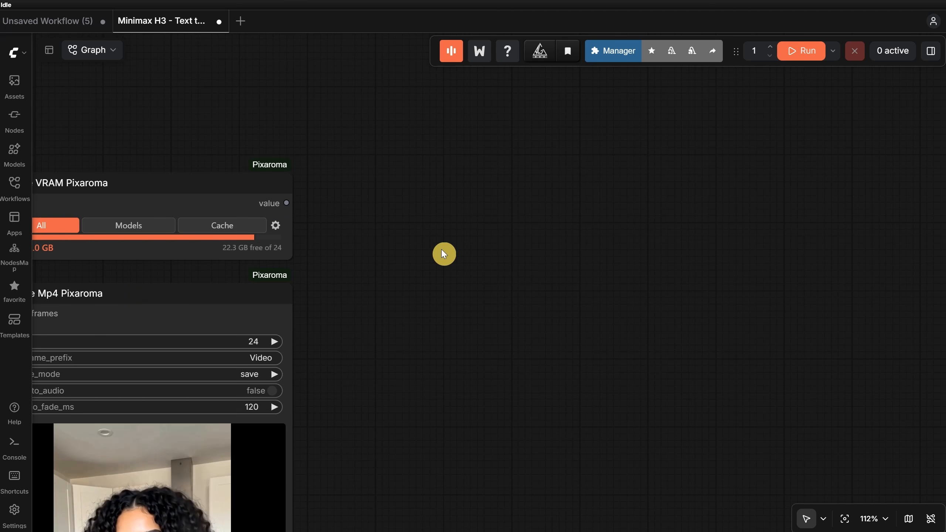
# - Undo the deletions of the timer, the monitor and the sampler settings note
pyautogui.hotkey('ctrl', 'z')
pyautogui.hotkey('ctrl', 'z')
pyautogui.hotkey('ctrl', 'z')
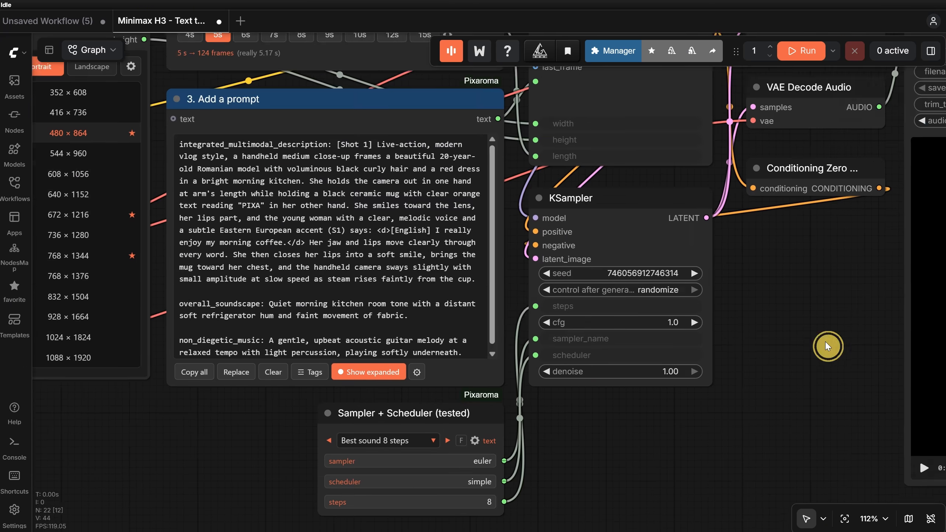
# - Open the Gemini prompt writer for H3 linked in the workflow's models note
pyautogui.moveTo(826, 343); pyautogui.dragTo(886, 325)
pyautogui.moveTo(173, 450); pyautogui.dragTo(824, 397)
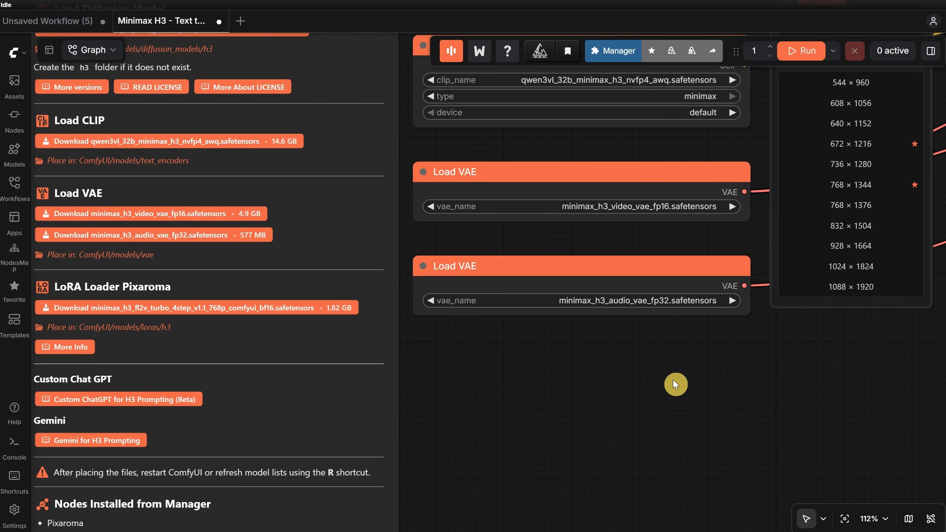
pyautogui.click(98, 446)
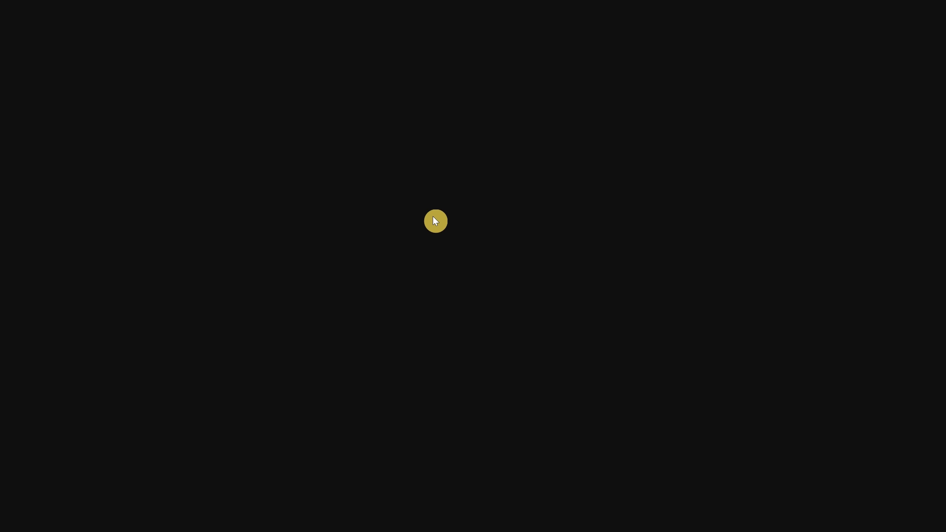
# - Ask Gemini for "a prompt for text to video, 5 sec, i want a black cat with a witch hat, walking on a fence, closeup, 3d animation, a music that fit halloween, cute"
pyautogui.click(381, 491)
pyautogui.write('a prompt for text to video, ')
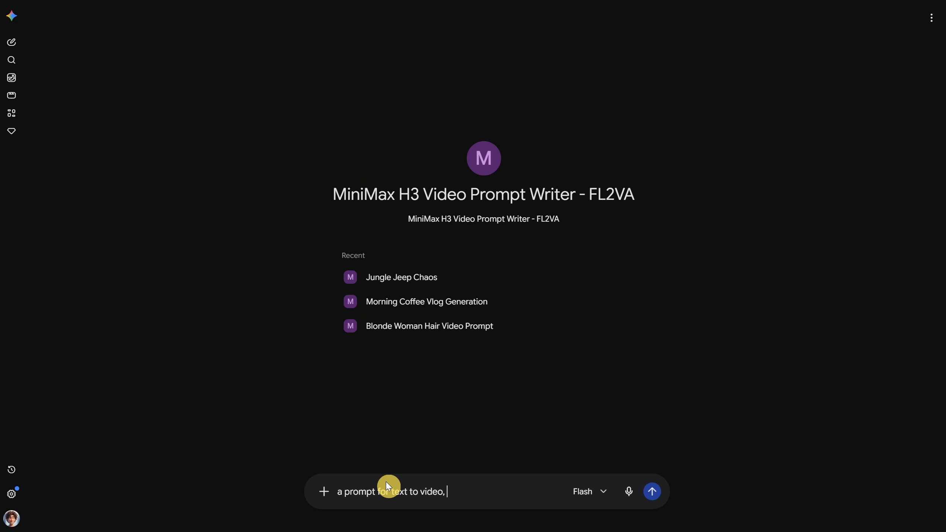
pyautogui.write('5 sec, i want a black cat with a witch hat, walking on a fence, clos')
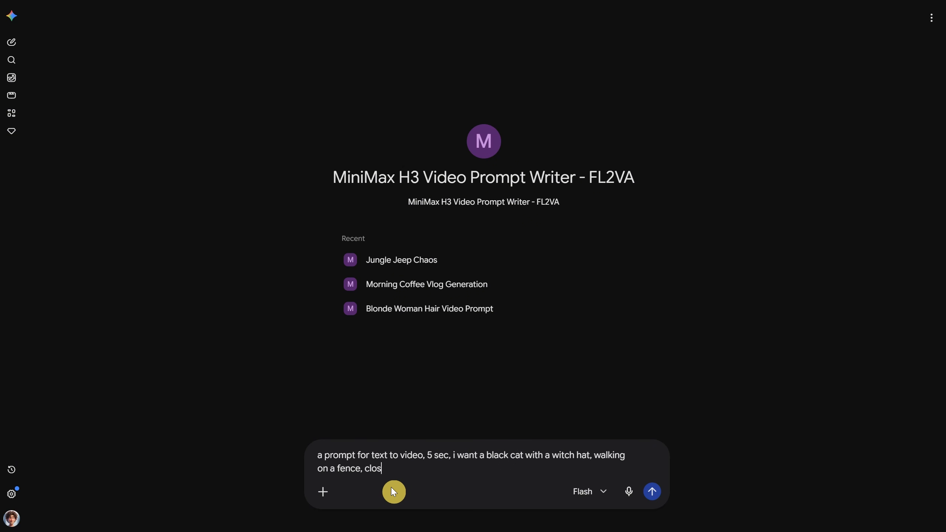
pyautogui.write('eup, 3d animation, a music that fit halloween, cute')
pyautogui.press('Return')
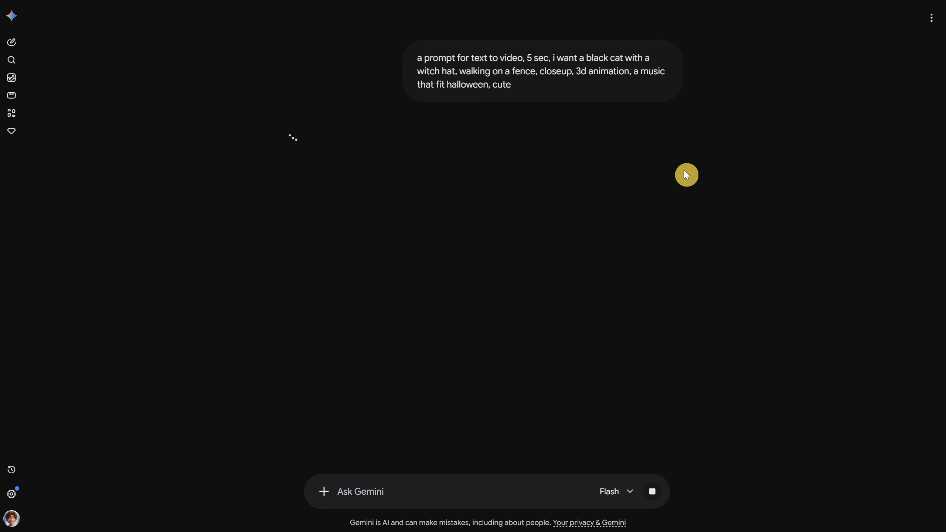
# - Copy the generated prompt from Gemini and replace the text in ComfyUI's "3. Add a prompt" node with it
pyautogui.click(677, 191)
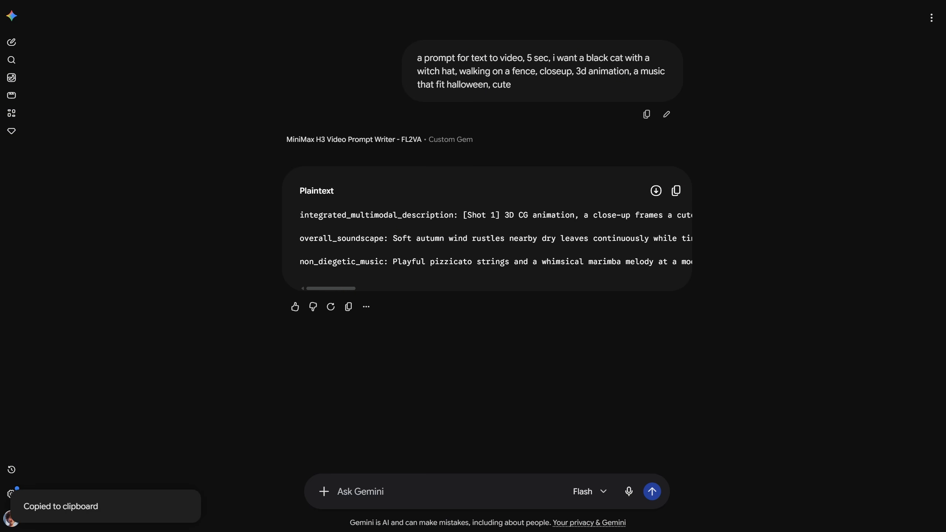
pyautogui.hotkey('ctrl', 'shift', 'Tab')
pyautogui.moveTo(581, 417); pyautogui.dragTo(106, 450)
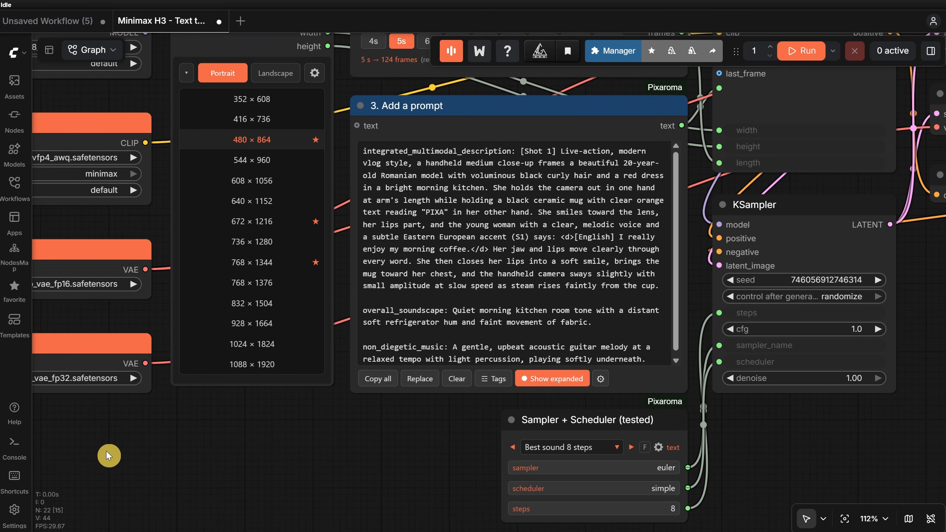
pyautogui.click(421, 379)
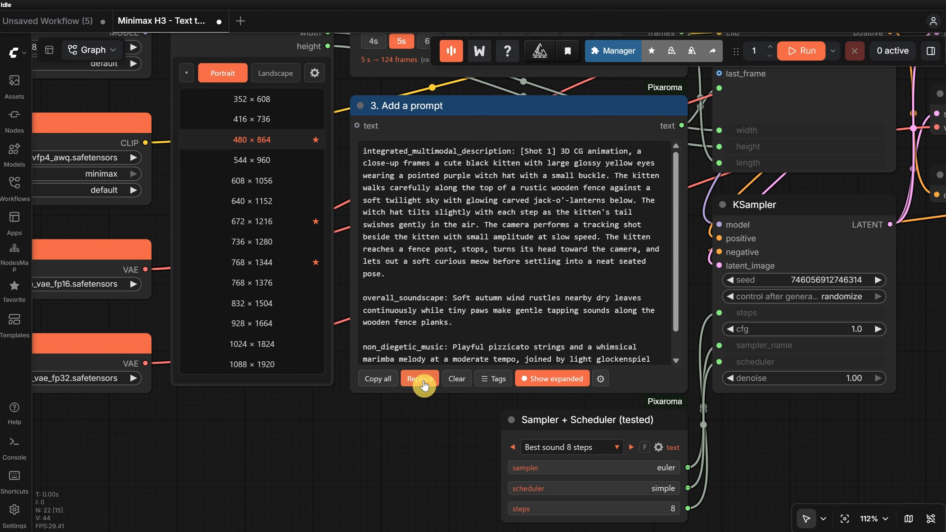
# - Set the video to landscape at 960 × 544 and run the workflow
pyautogui.scroll(-2, 822, 453)
pyautogui.moveTo(820, 446); pyautogui.dragTo(550, 497)
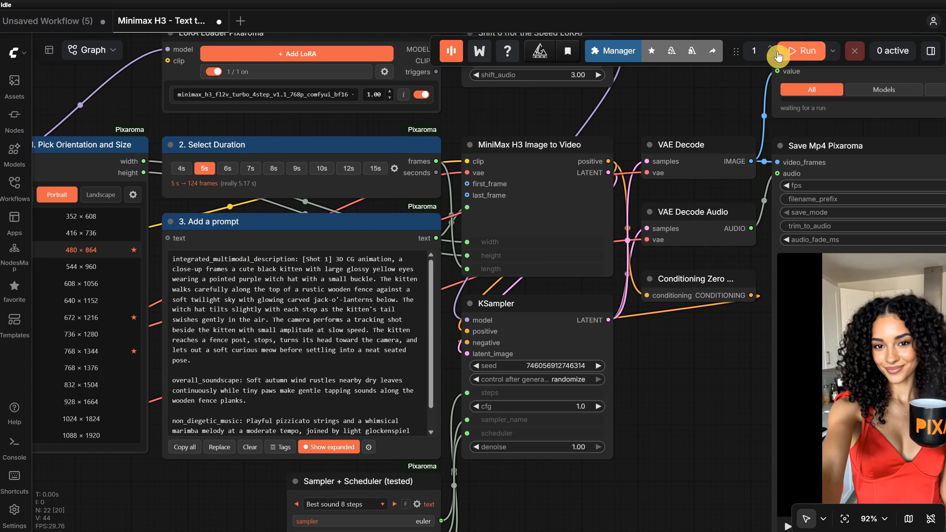
pyautogui.click(116, 201)
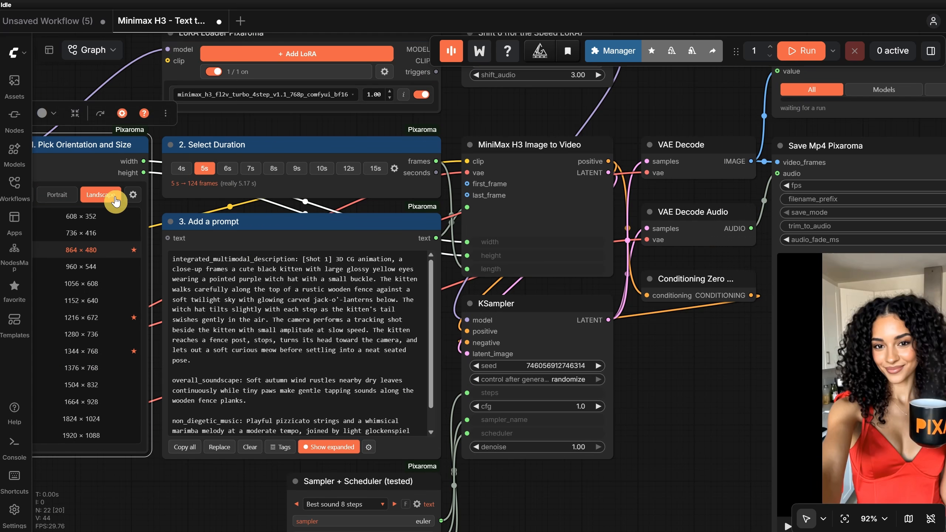
pyautogui.click(102, 274)
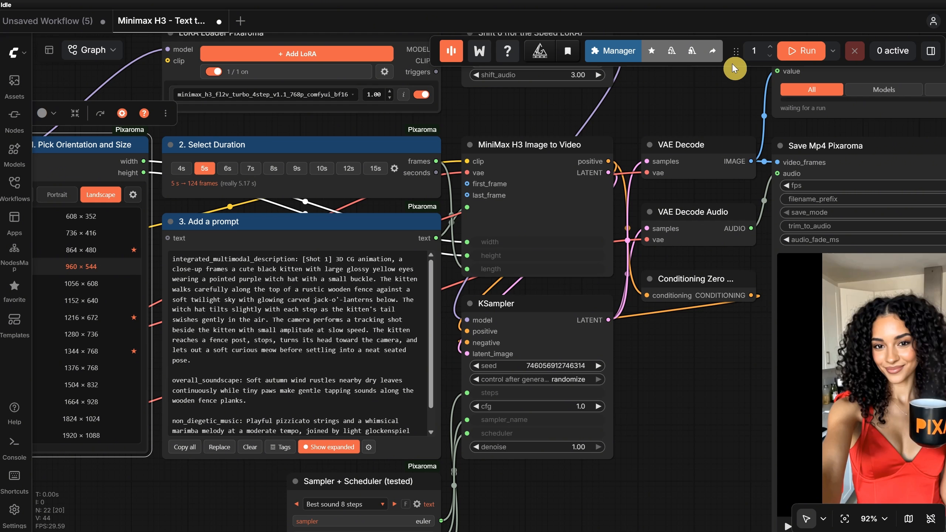
pyautogui.click(791, 55)
# - Check the Free VRAM node's Bypass option and the nodes that can connect to its value output, without changing anything
pyautogui.moveTo(714, 424); pyautogui.dragTo(344, 331)
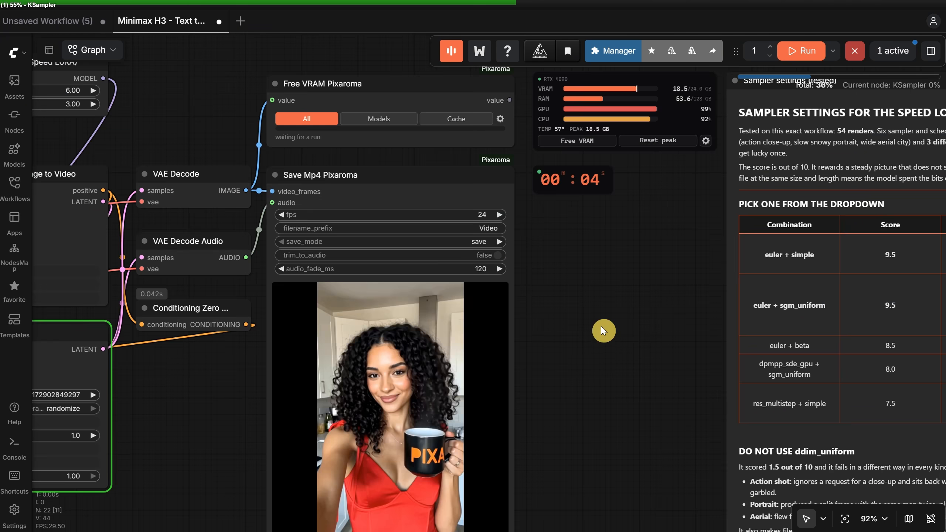
pyautogui.moveTo(602, 327); pyautogui.dragTo(590, 338)
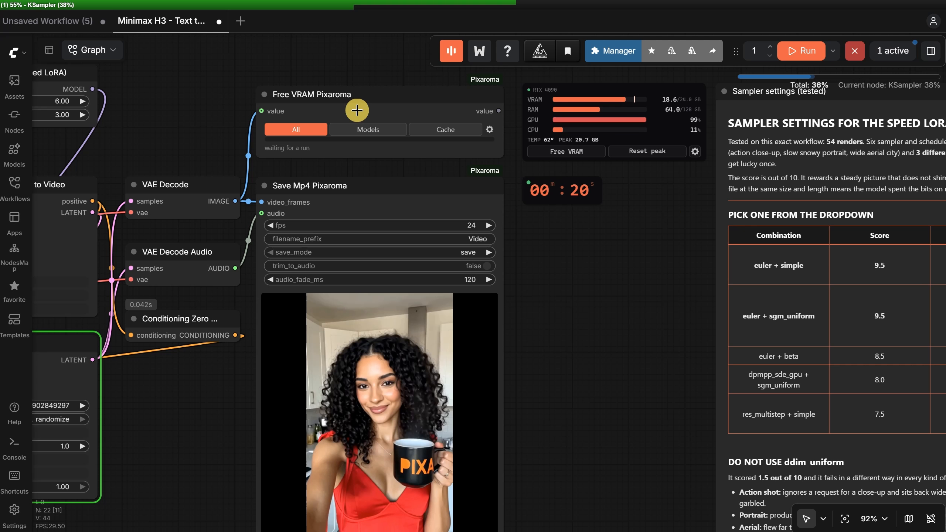
pyautogui.click(313, 99)
pyautogui.rightClick(312, 102)
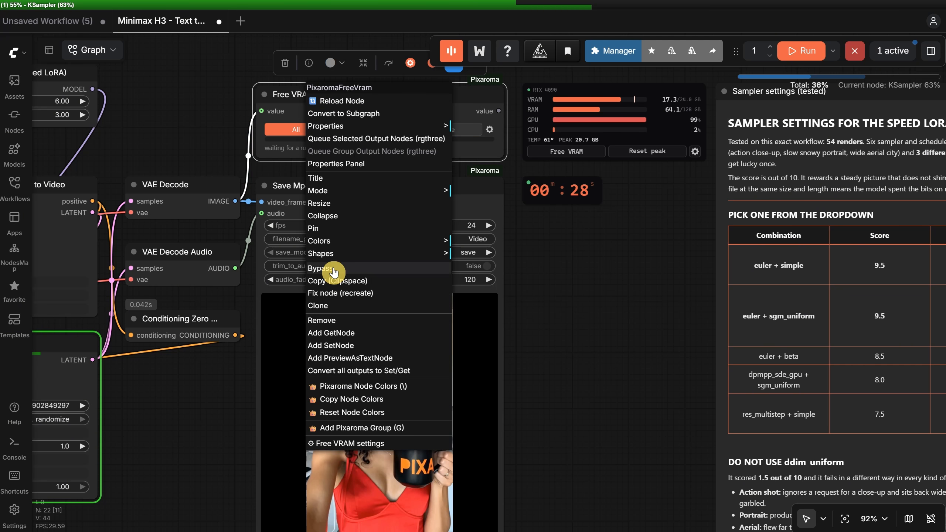
pyautogui.click(212, 100)
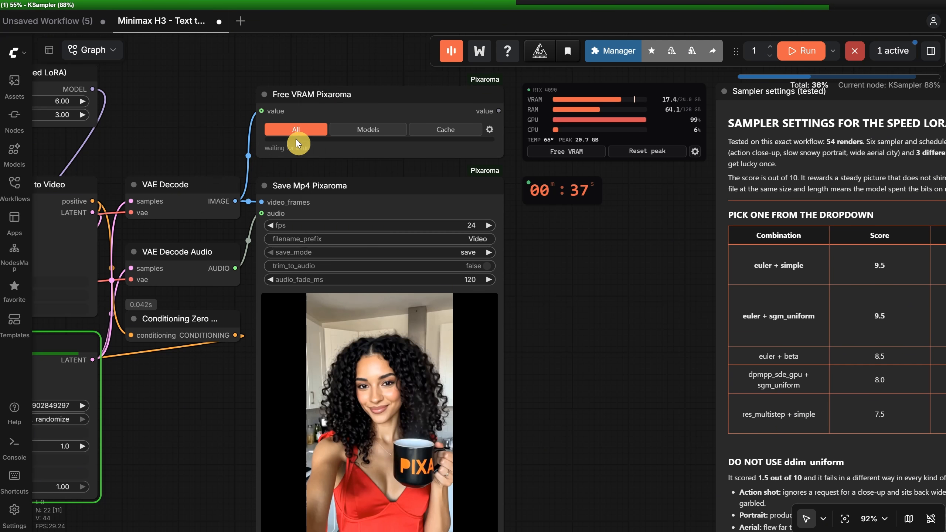
pyautogui.moveTo(498, 110); pyautogui.dragTo(512, 152)
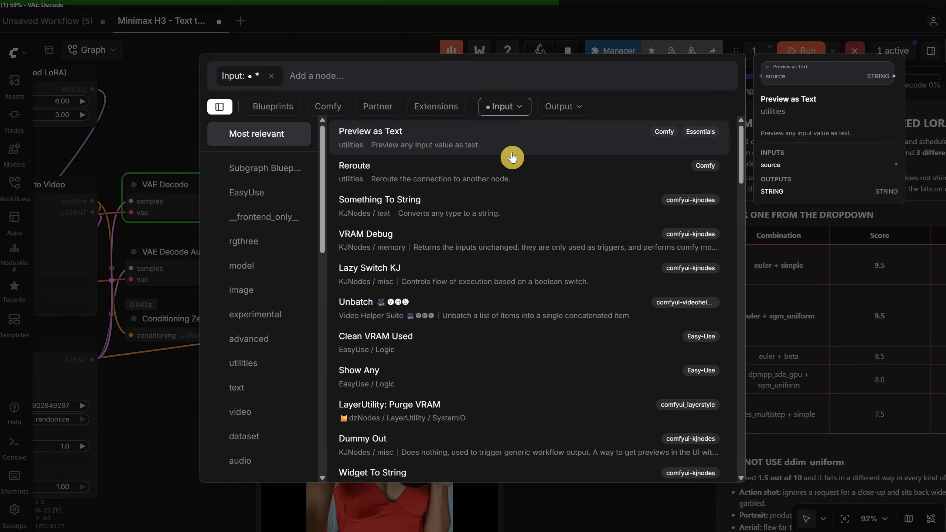
pyautogui.click(379, 43)
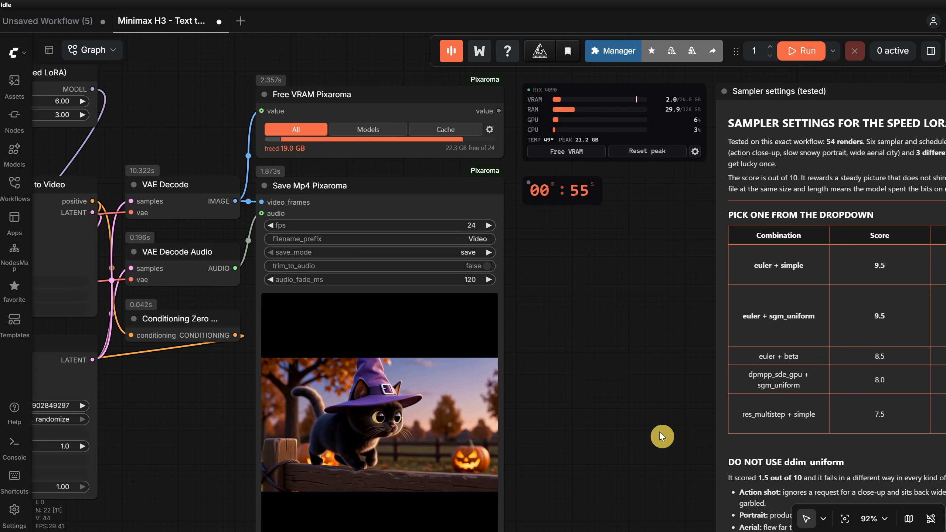
# - Play the generated cat video in the Save Mp4 node and pause it after watching
pyautogui.moveTo(622, 429); pyautogui.dragTo(686, 311)
pyautogui.scroll(6, 483, 396)
pyautogui.click(217, 493)
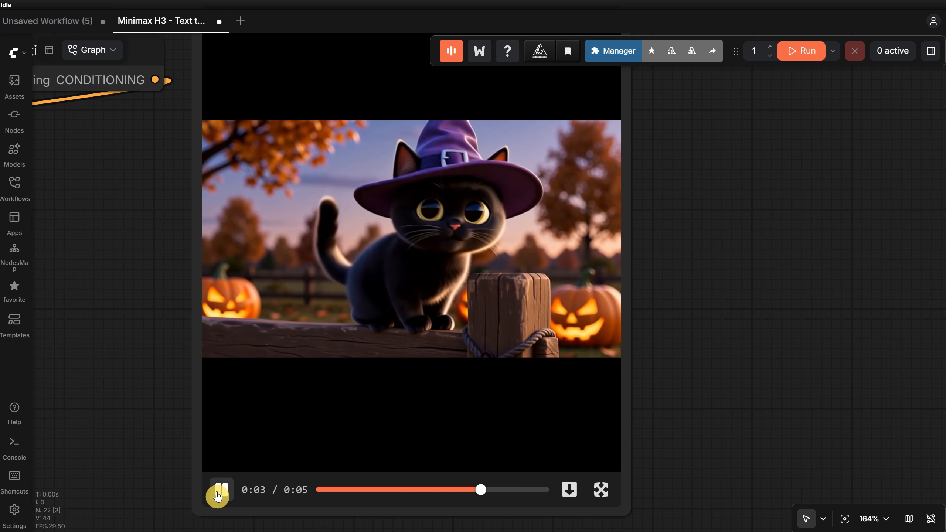
pyautogui.click(223, 496)
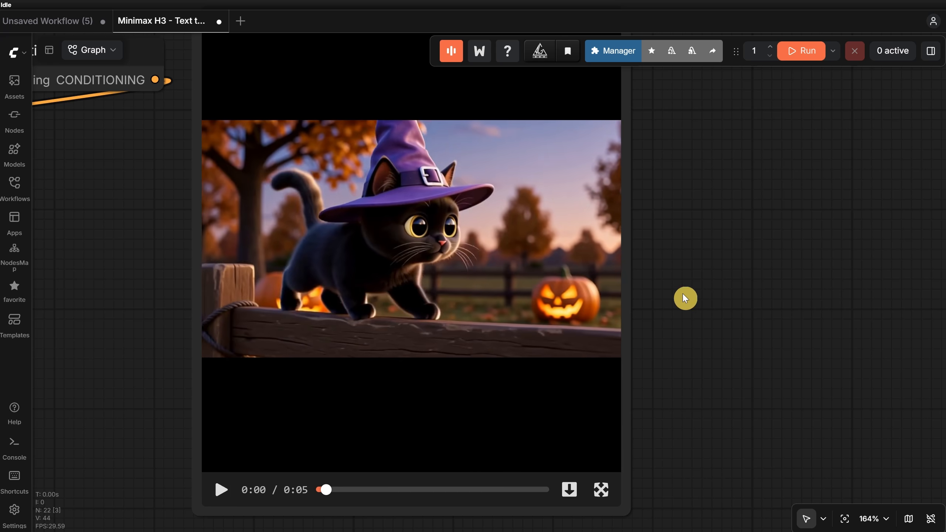
# - Open the "Minimax H3 - Image to video FF + Speed Lora" workflow from the EP32 Workflows folder and close the workflow list
pyautogui.scroll(-10, 710, 281)
pyautogui.moveTo(420, 443); pyautogui.dragTo(739, 453)
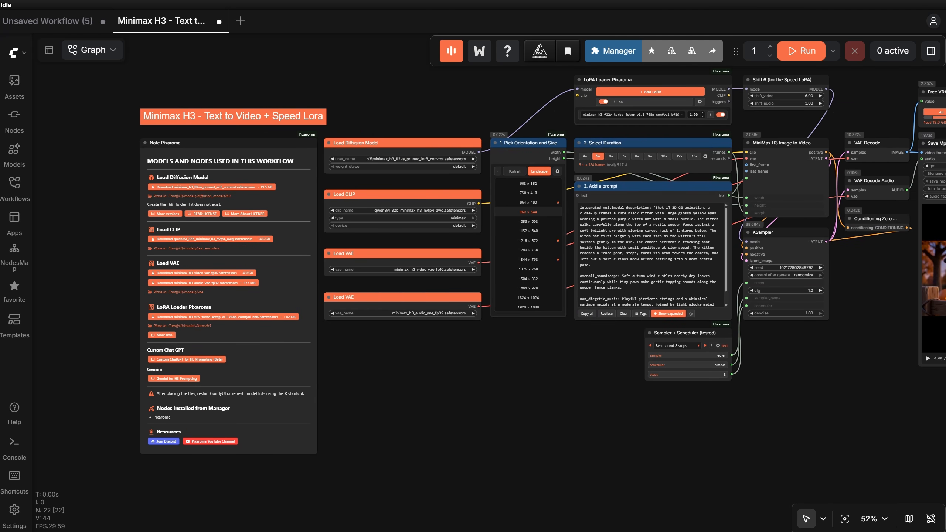
pyautogui.click(14, 186)
pyautogui.scroll(-6, 225, 281)
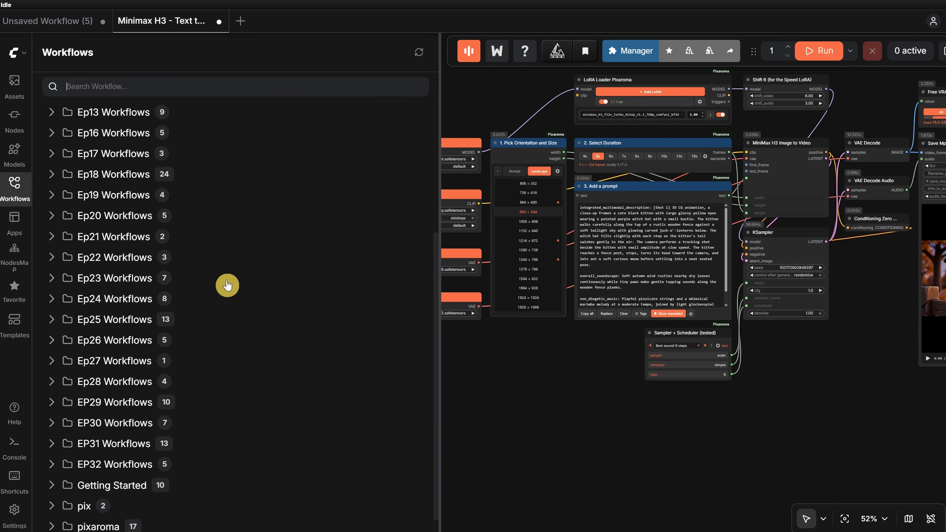
pyautogui.click(124, 465)
pyautogui.scroll(-4, 179, 423)
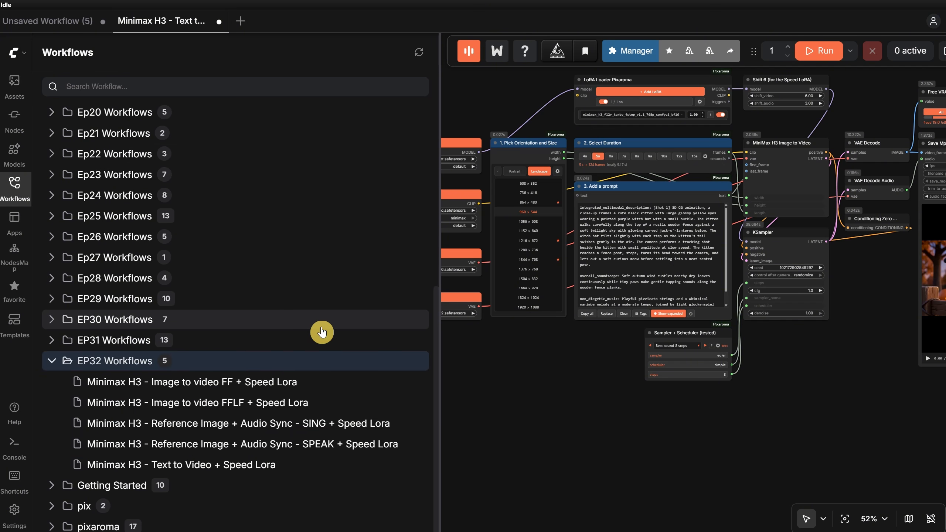
pyautogui.click(261, 388)
pyautogui.click(14, 190)
# - Examine the image-to-video workflow's Shift 6 node and the combination scores in its sampler settings note
pyautogui.moveTo(384, 91); pyautogui.dragTo(267, 249)
pyautogui.scroll(4, 339, 217)
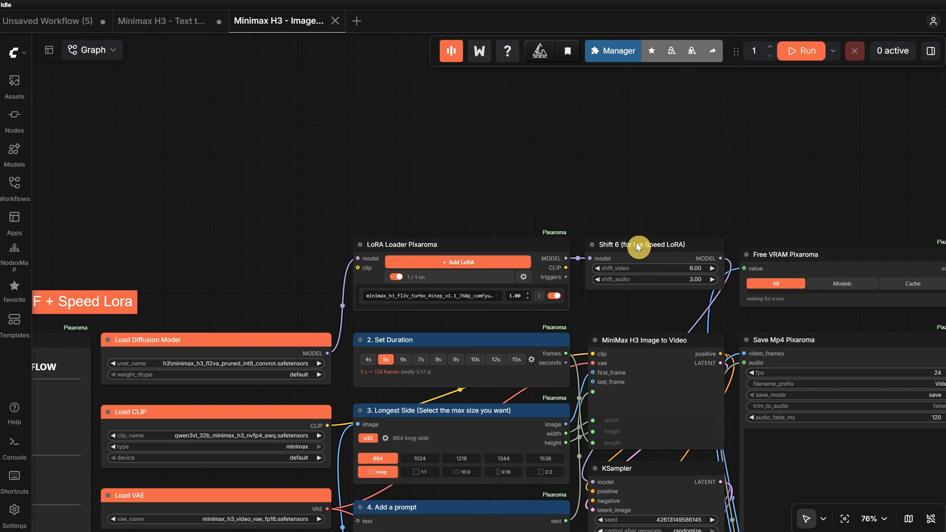
pyautogui.scroll(-5, 681, 139)
pyautogui.moveTo(733, 486); pyautogui.dragTo(373, 476)
pyautogui.scroll(6, 768, 324)
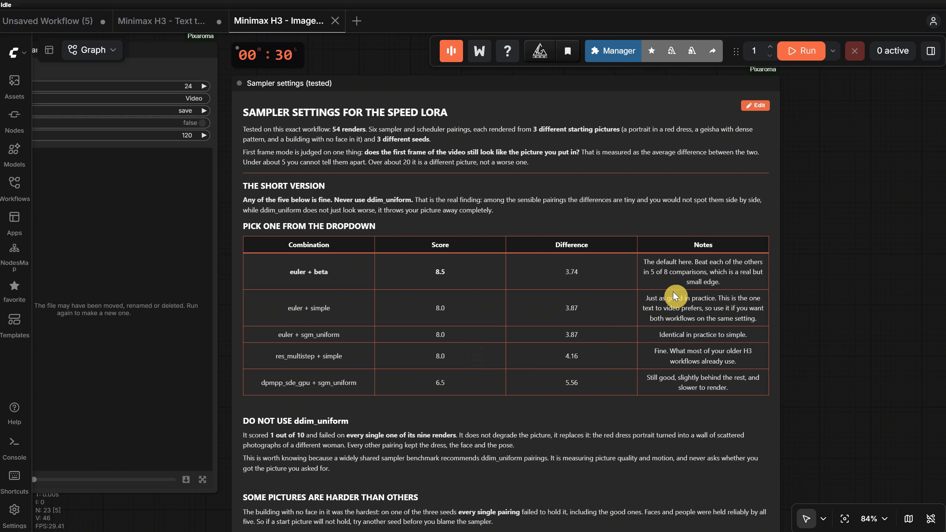
pyautogui.scroll(-6, 819, 324)
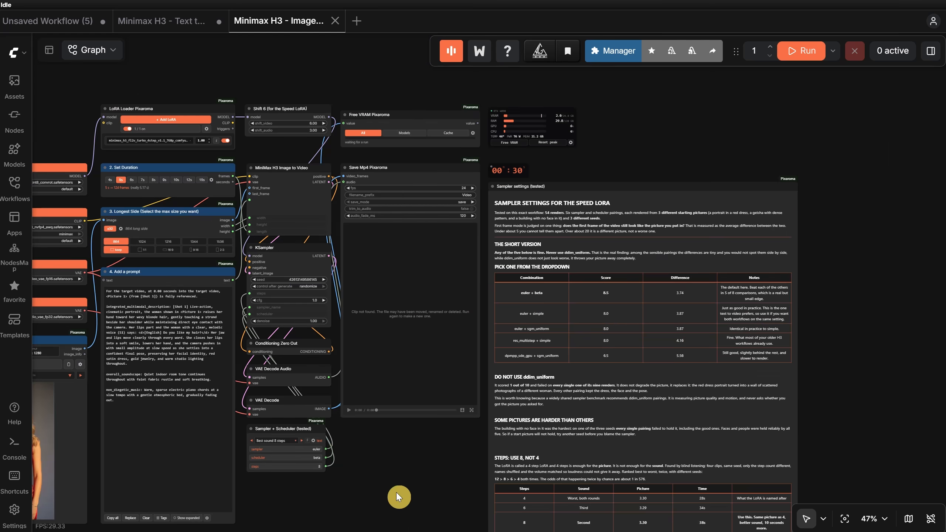
# - View the presets offered by the Sampler + Scheduler node and keep Best sound 8 steps
pyautogui.moveTo(386, 495); pyautogui.dragTo(614, 440)
pyautogui.scroll(5, 583, 417)
pyautogui.scroll(4, 583, 417)
pyautogui.click(400, 325)
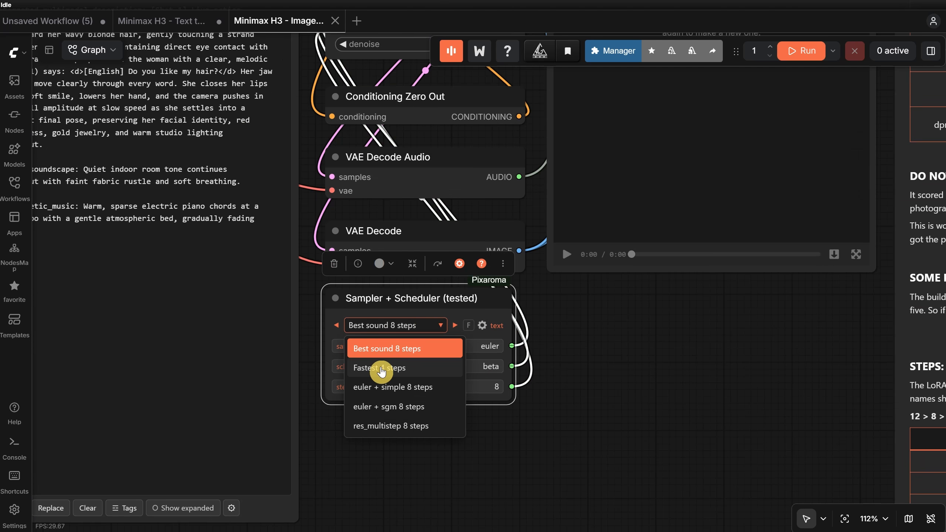
pyautogui.click(633, 359)
# - Run the image-to-video workflow with the loaded portrait of the woman as the first frame
pyautogui.scroll(-6, 644, 375)
pyautogui.moveTo(608, 492); pyautogui.dragTo(725, 531)
pyautogui.click(802, 51)
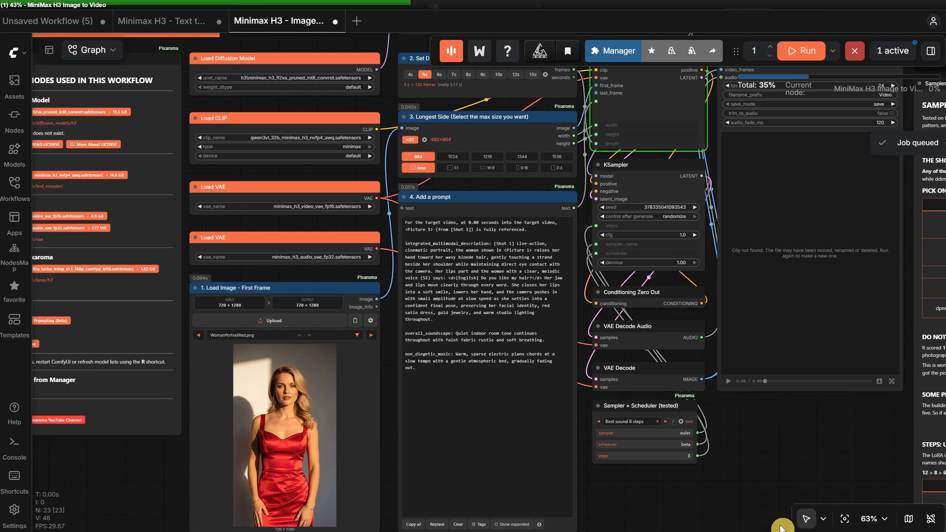
# - Look over the models note, first-frame image and prompt during the run, and follow its progress to the Save Mp4 node
pyautogui.scroll(2, 782, 528)
pyautogui.scroll(-3, 588, 451)
pyautogui.moveTo(642, 495); pyautogui.dragTo(812, 517)
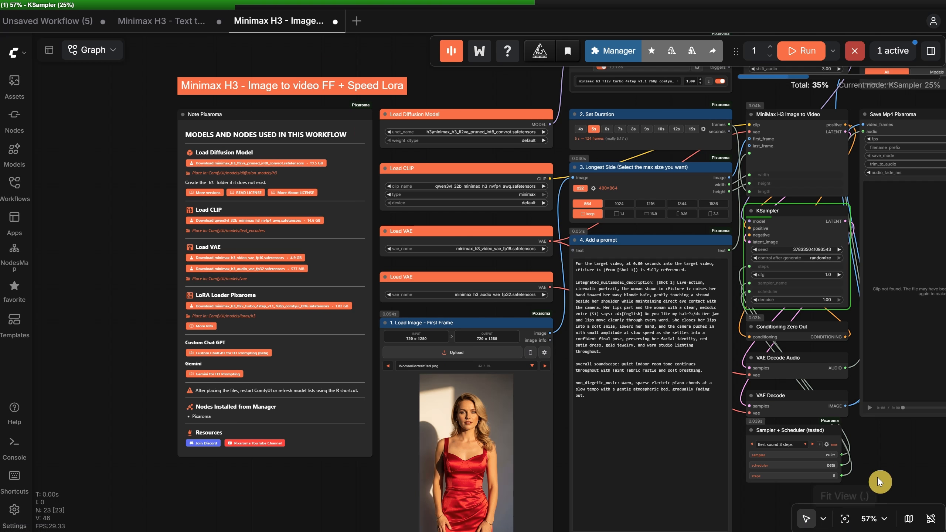
pyautogui.moveTo(898, 454); pyautogui.dragTo(408, 474)
pyautogui.scroll(2, 412, 507)
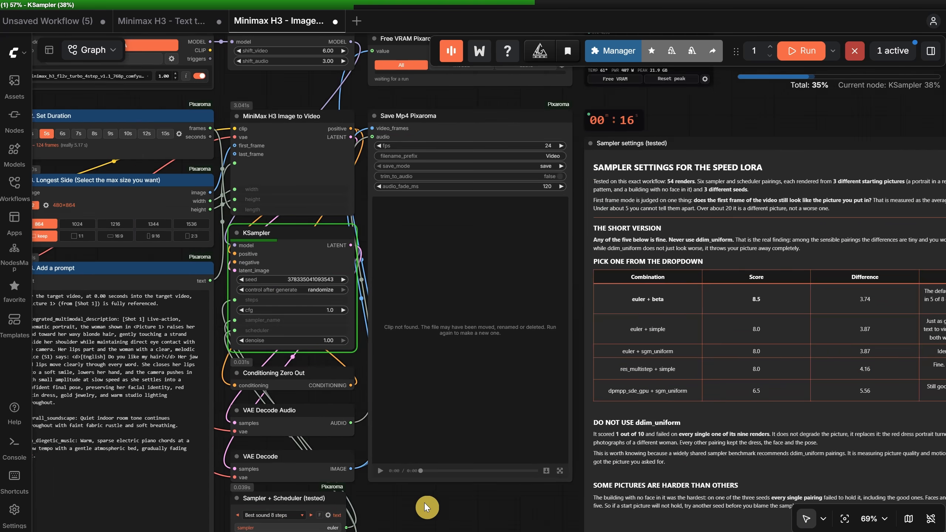
pyautogui.scroll(2, 426, 502)
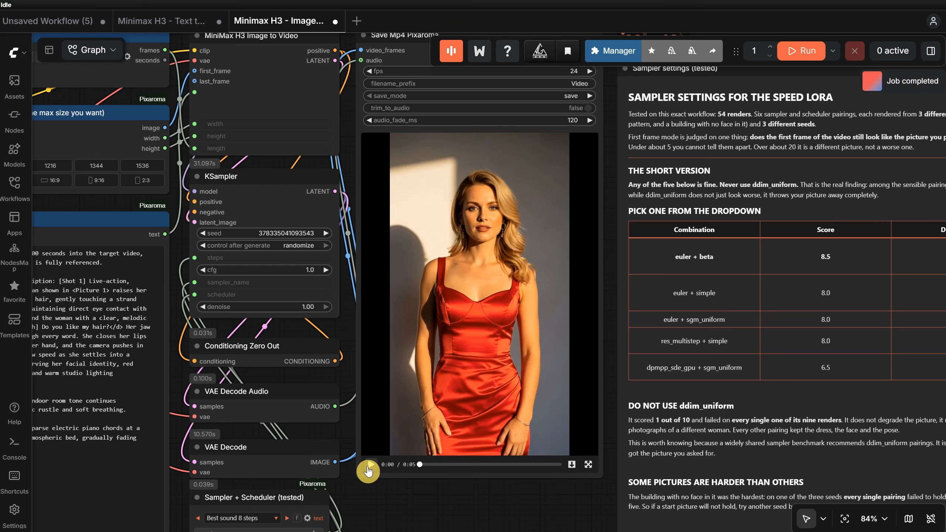
# - Play the finished image-to-video clip of the woman in the red dress
pyautogui.click(369, 466)
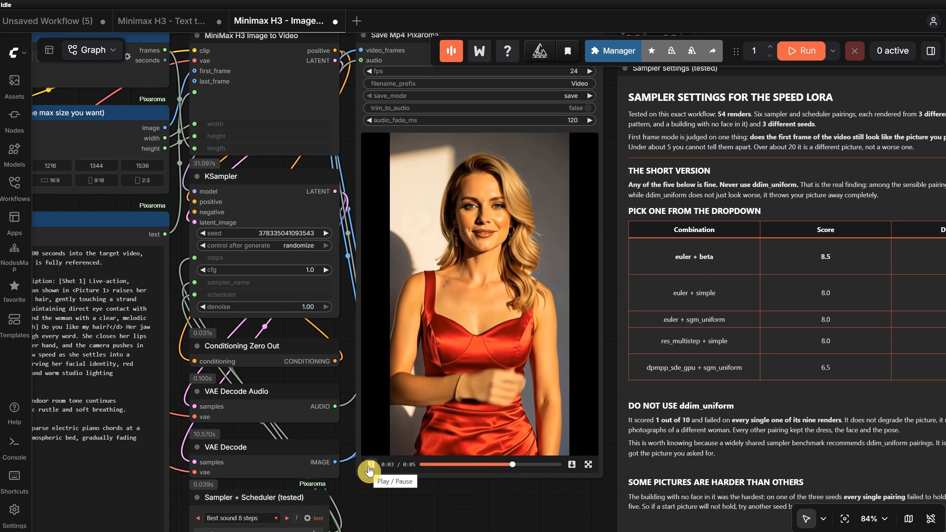
pyautogui.scroll(-3, 432, 495)
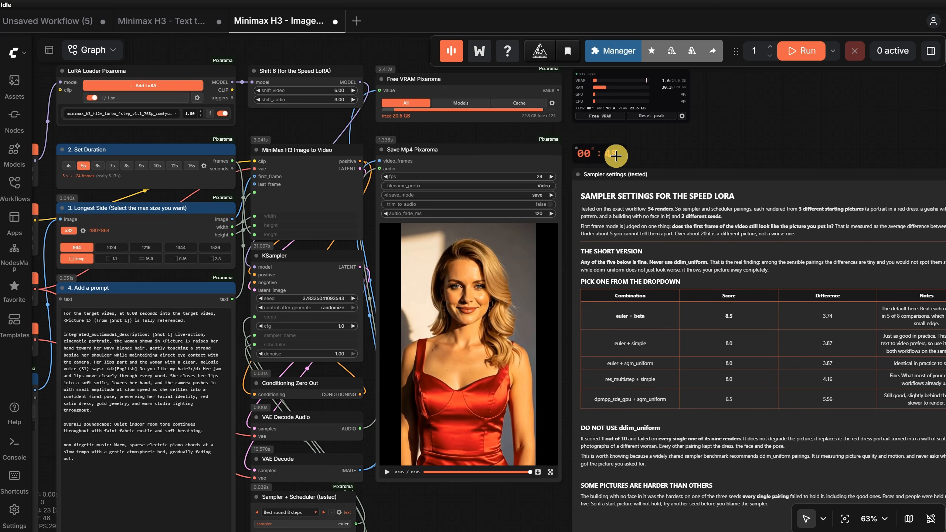
# - Delete the Sampler + Scheduler (tested) node from the image-to-video workflow
pyautogui.moveTo(401, 510); pyautogui.dragTo(525, 353)
pyautogui.scroll(8, 507, 363)
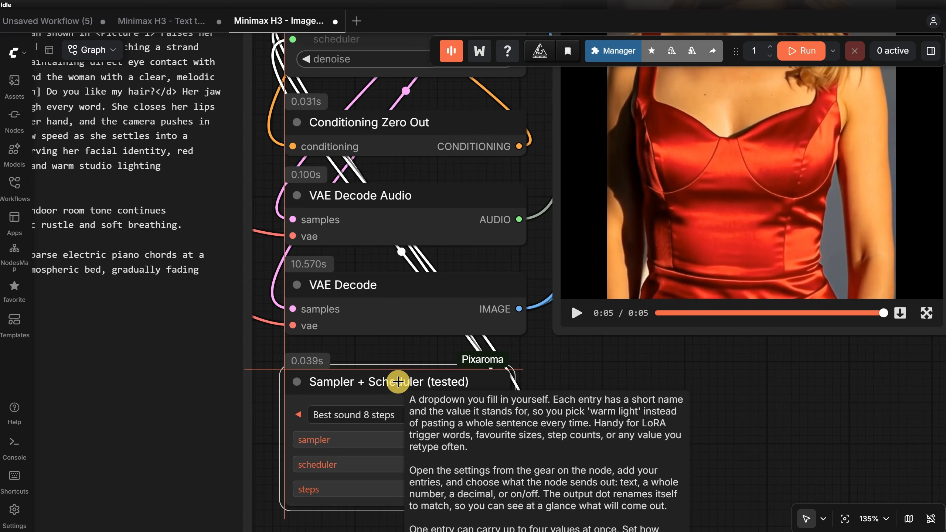
pyautogui.moveTo(400, 365); pyautogui.dragTo(395, 373)
pyautogui.press('Delete')
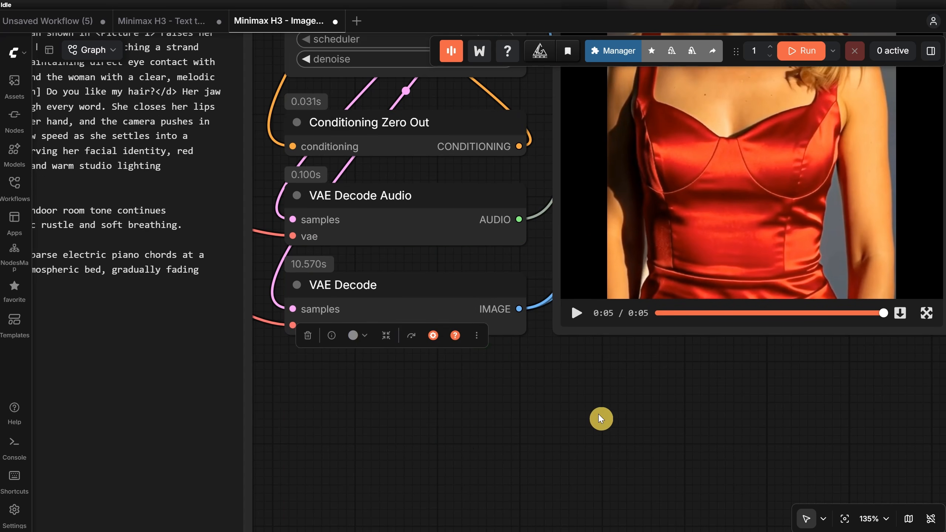
# - Set the KSampler steps to 20
pyautogui.click(481, 254)
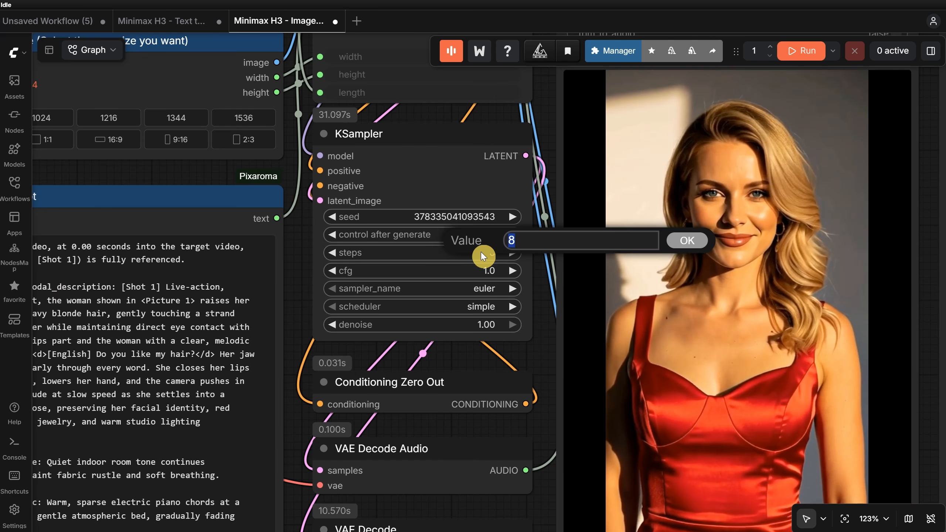
pyautogui.write('20')
pyautogui.press('Return')
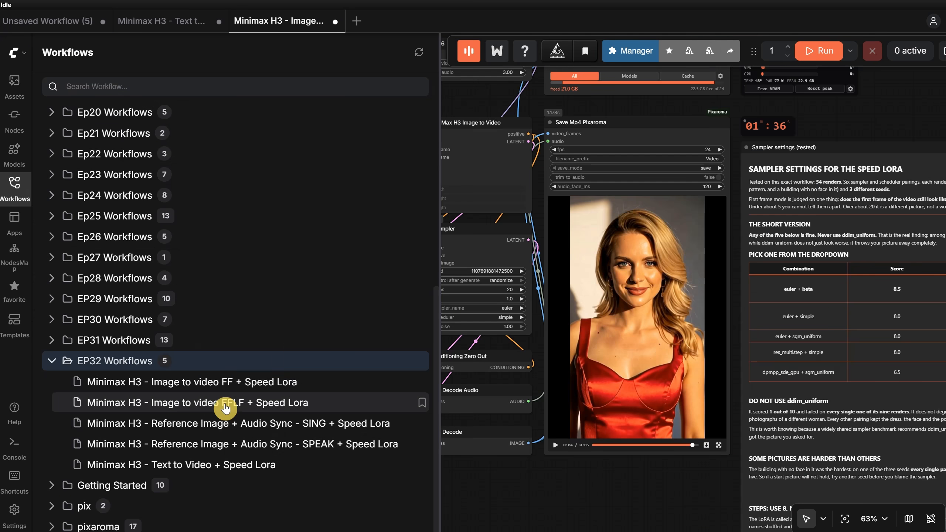
# - Open the Minimax H3 - Image to video FFLF + Speed Lora workflow and view its first-frame and last-frame images
pyautogui.click(226, 400)
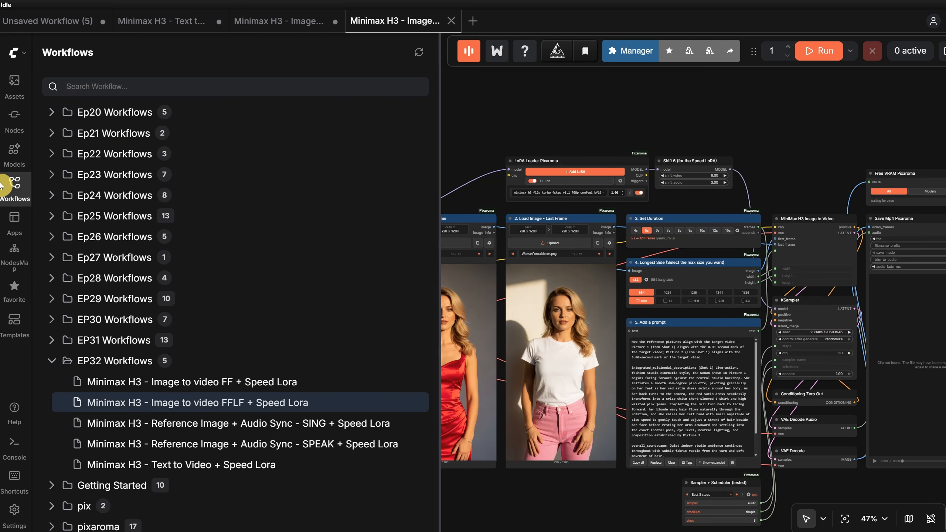
pyautogui.click(14, 182)
pyautogui.scroll(6, 428, 185)
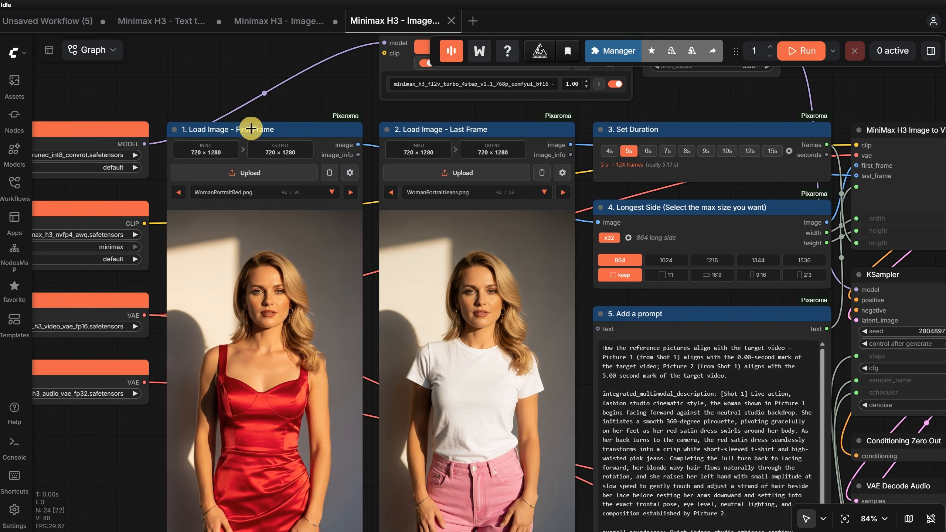
pyautogui.moveTo(673, 87); pyautogui.dragTo(547, 16)
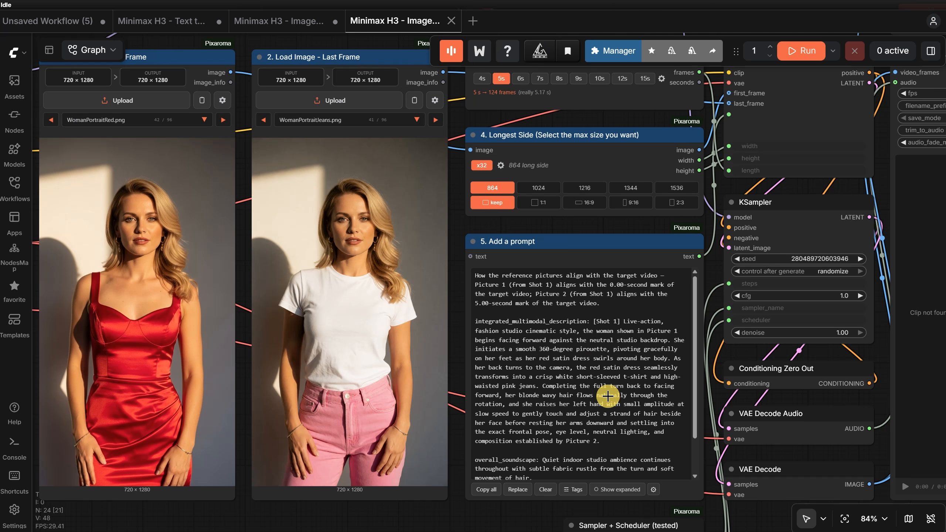
# - Look over the transformation prompt and run the FFLF workflow with the red dress and jeans portraits
pyautogui.scroll(-3, 628, 342)
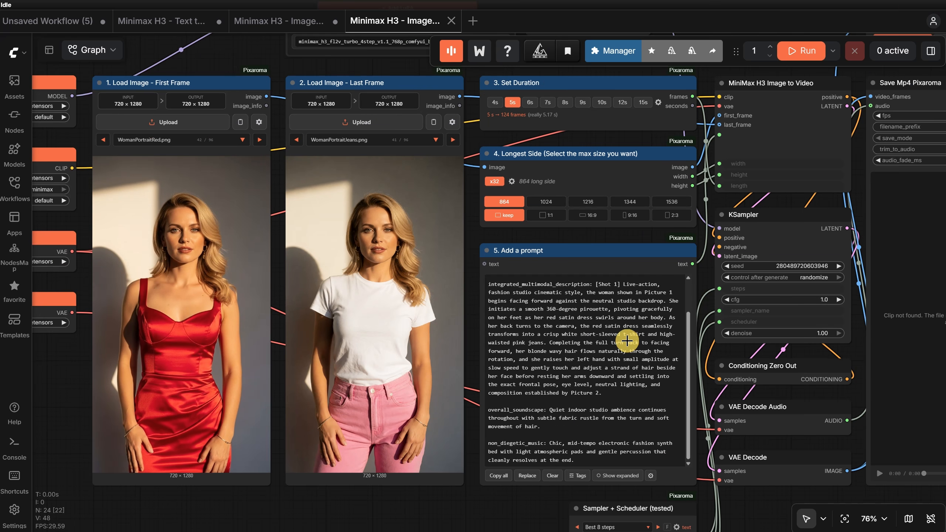
pyautogui.scroll(-2, 446, 508)
pyautogui.moveTo(722, 101); pyautogui.dragTo(455, 90)
pyautogui.click(800, 52)
# - Examine the start, end and time figures for each combination in the FFLF workflow's sampler settings note
pyautogui.scroll(1, 505, 255)
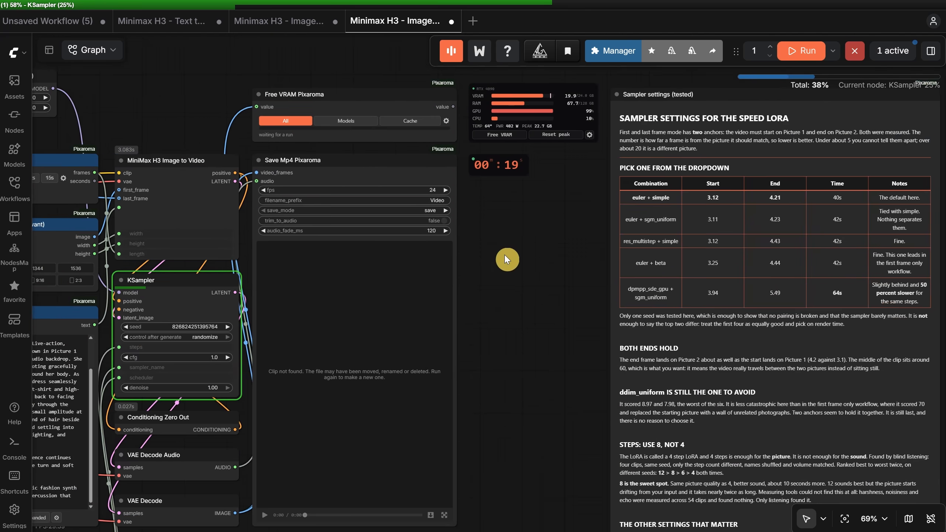
pyautogui.moveTo(504, 255); pyautogui.dragTo(486, 276)
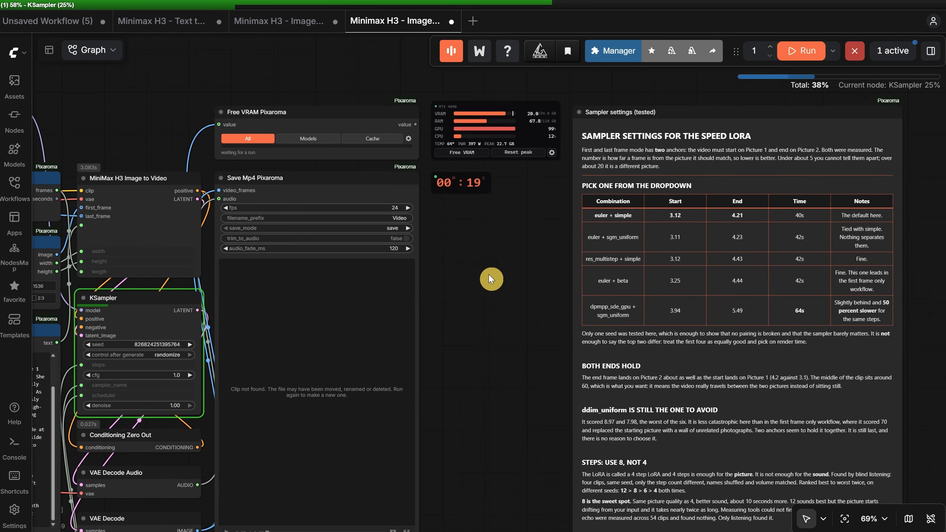
pyautogui.scroll(5, 625, 227)
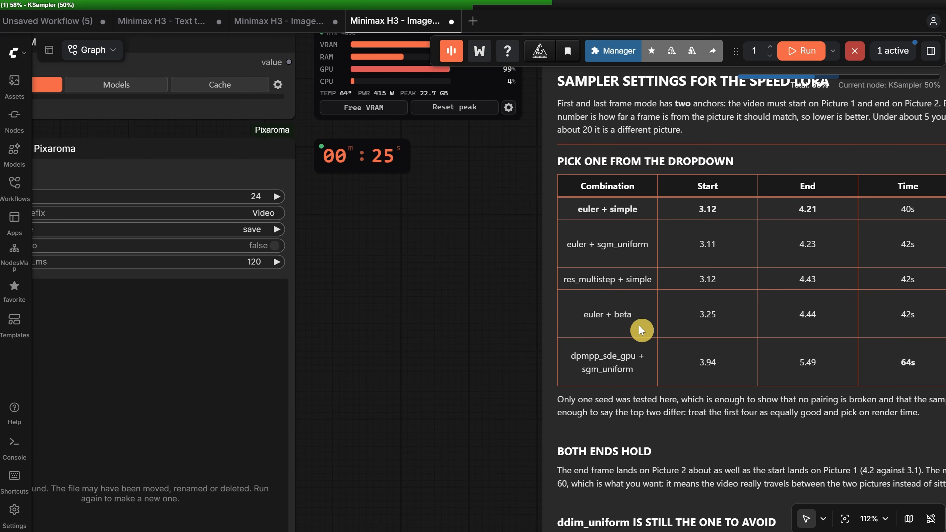
pyautogui.scroll(-3, 480, 232)
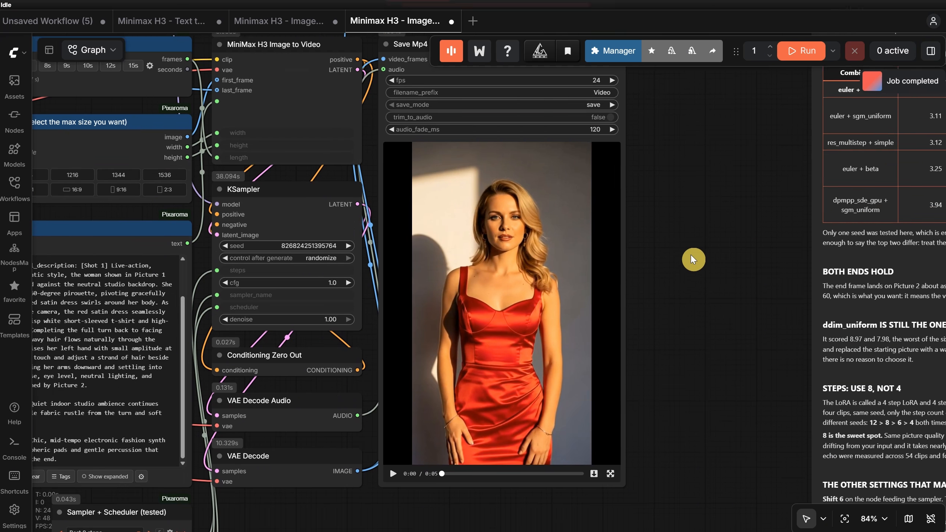
# - Play the generated first-to-last-frame video and look over the size options in the Longest Side node
pyautogui.scroll(3, 690, 255)
pyautogui.click(302, 517)
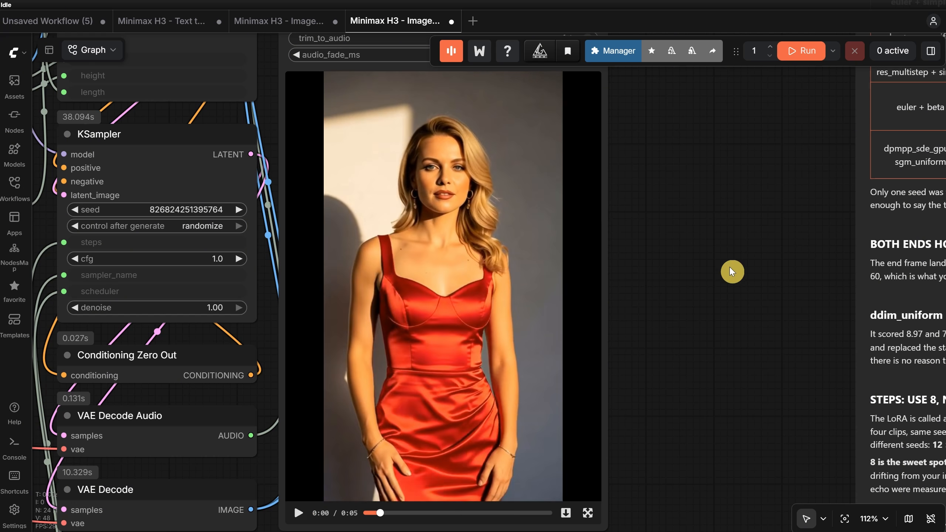
pyautogui.scroll(-7, 728, 270)
pyautogui.scroll(7, 269, 162)
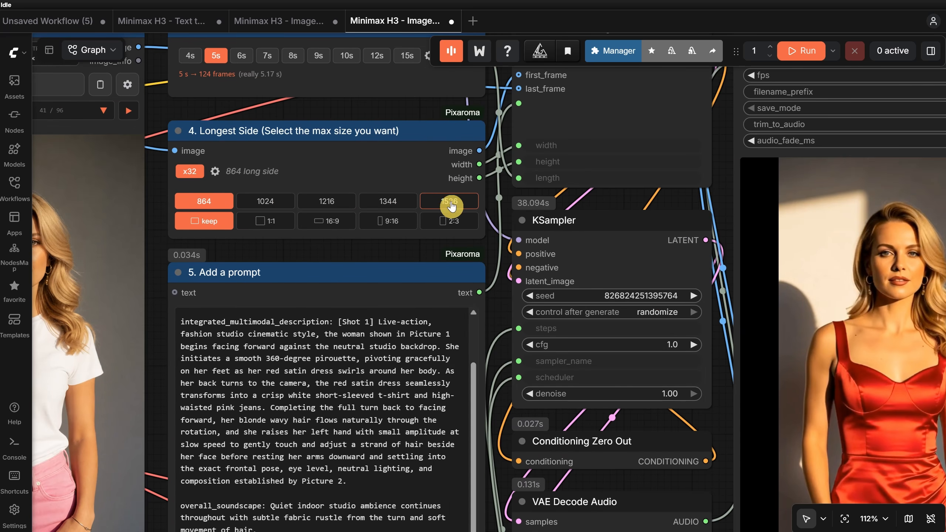
pyautogui.scroll(-6, 303, 210)
pyautogui.scroll(2, 298, 218)
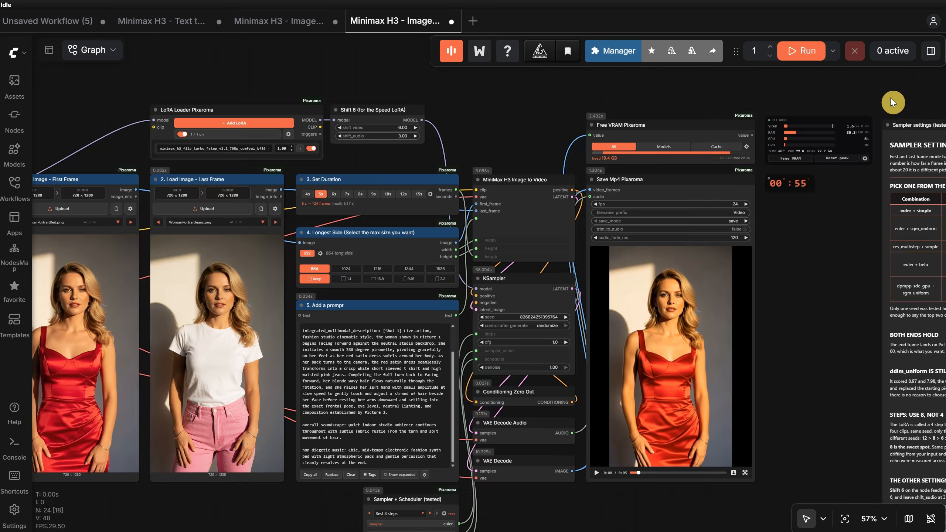
# - Reset the peak reading on the RTX 4090 monitor and free the VRAM
pyautogui.scroll(14, 890, 99)
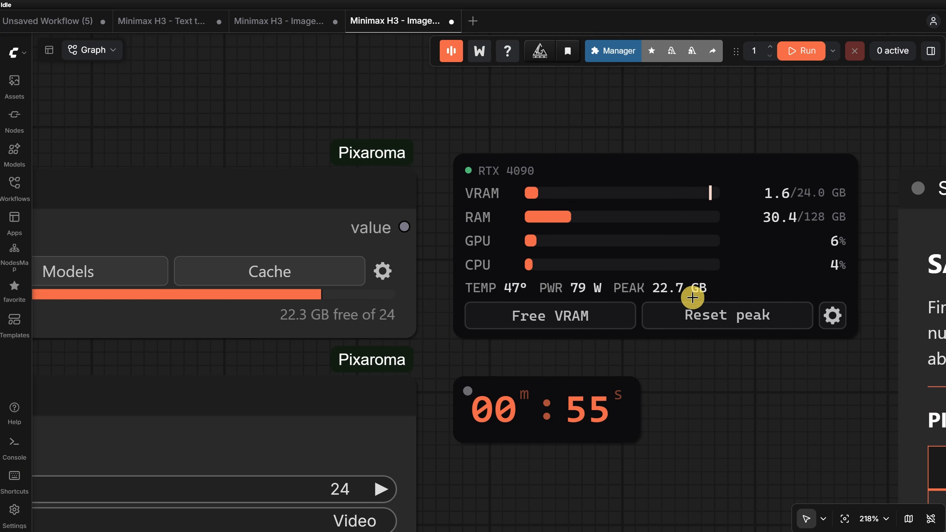
pyautogui.click(720, 316)
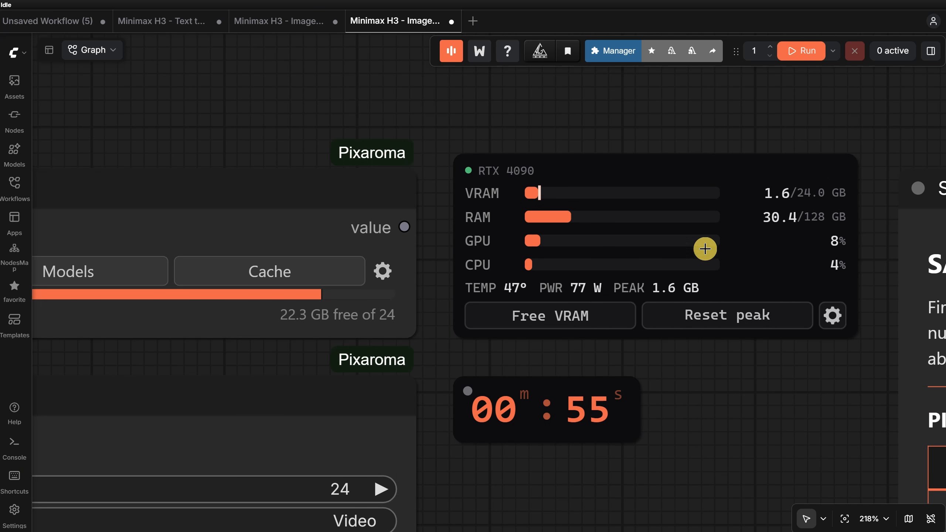
pyautogui.scroll(-3, 717, 160)
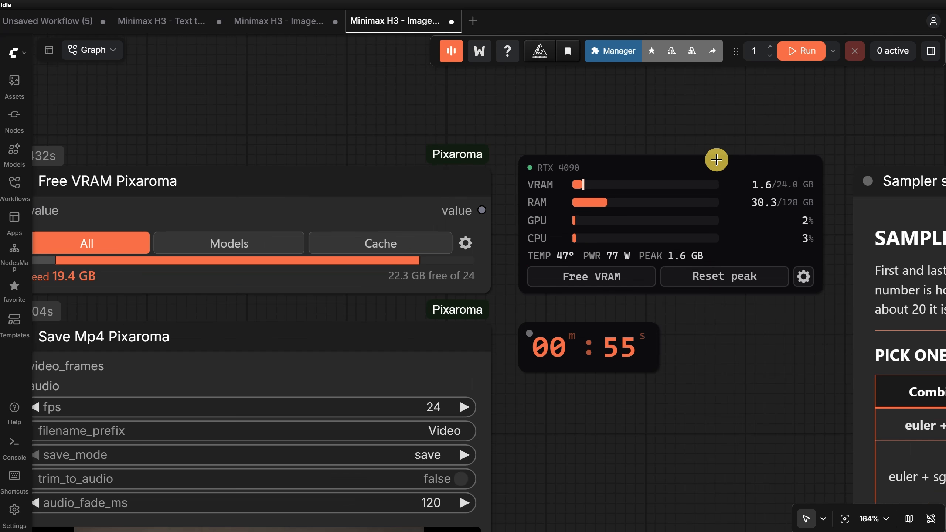
pyautogui.click(602, 280)
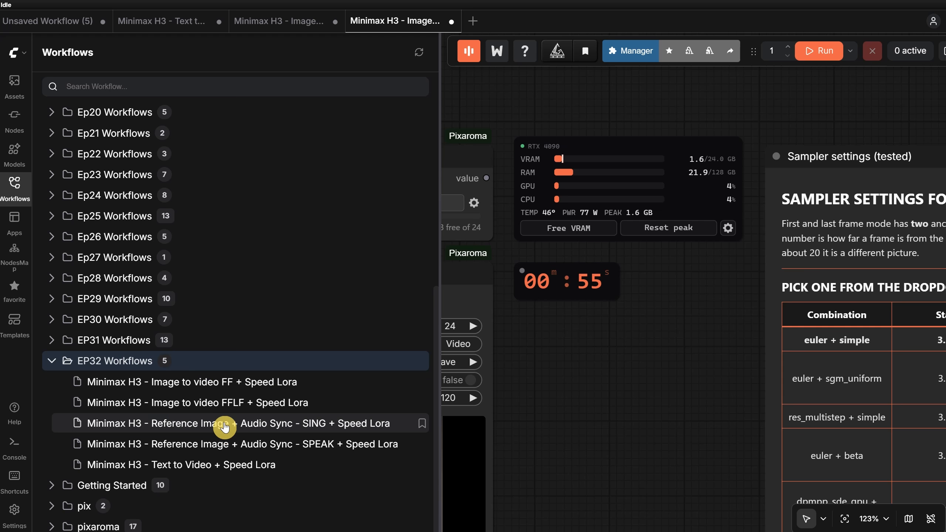
# - Open the Minimax H3 - Reference Image + Audio Sync - SING + Speed Lora workflow
pyautogui.click(224, 425)
pyautogui.click(11, 184)
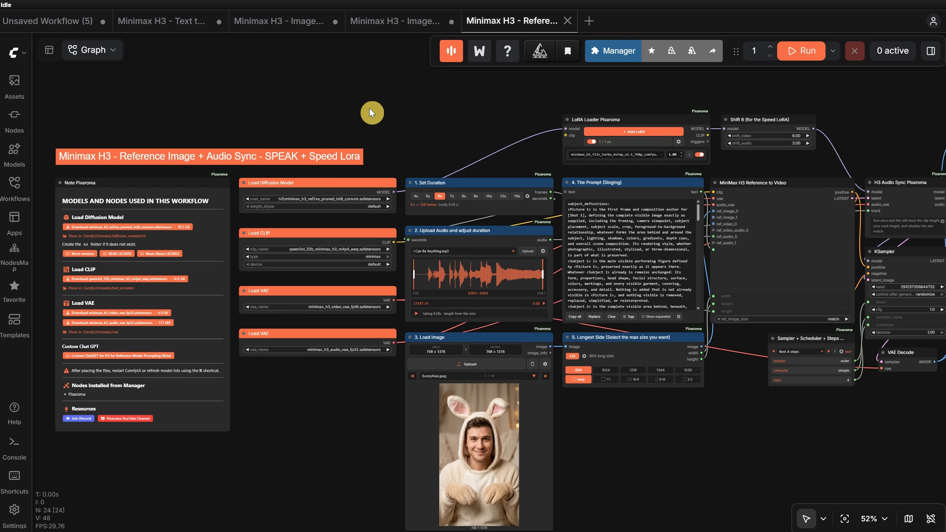
pyautogui.moveTo(417, 105); pyautogui.dragTo(322, 112)
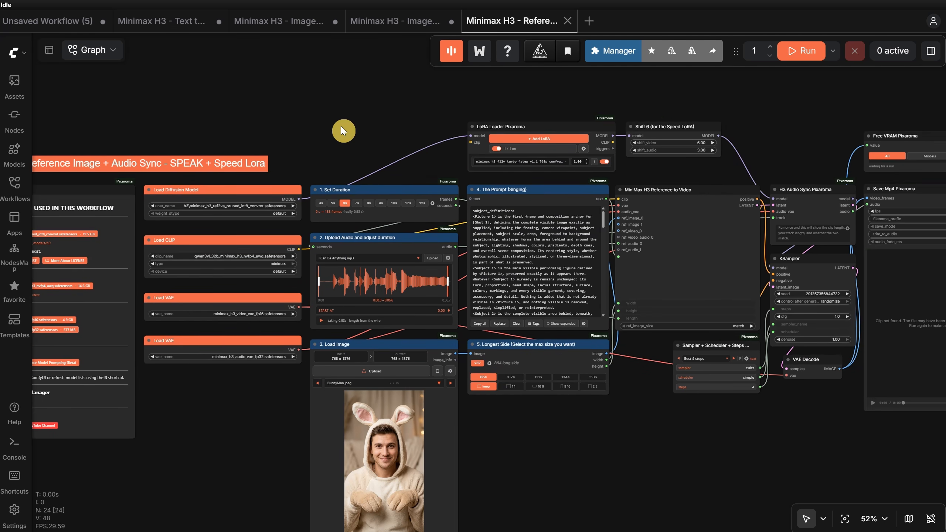
# - Try the 8 s and 4 s options in the Set Duration node and return to 6 s
pyautogui.scroll(1, 331, 143)
pyautogui.scroll(6, 332, 144)
pyautogui.moveTo(343, 153); pyautogui.dragTo(316, 31)
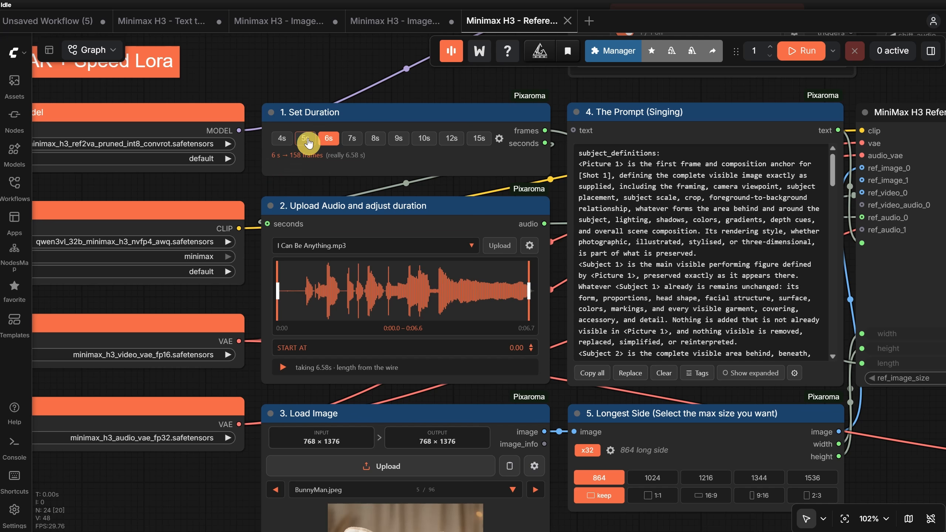
pyautogui.click(377, 138)
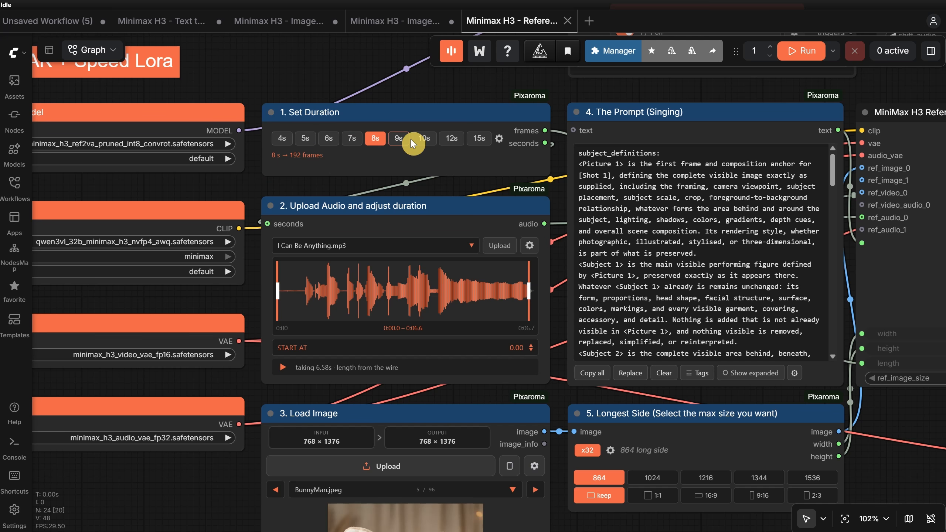
pyautogui.click(280, 139)
pyautogui.click(326, 140)
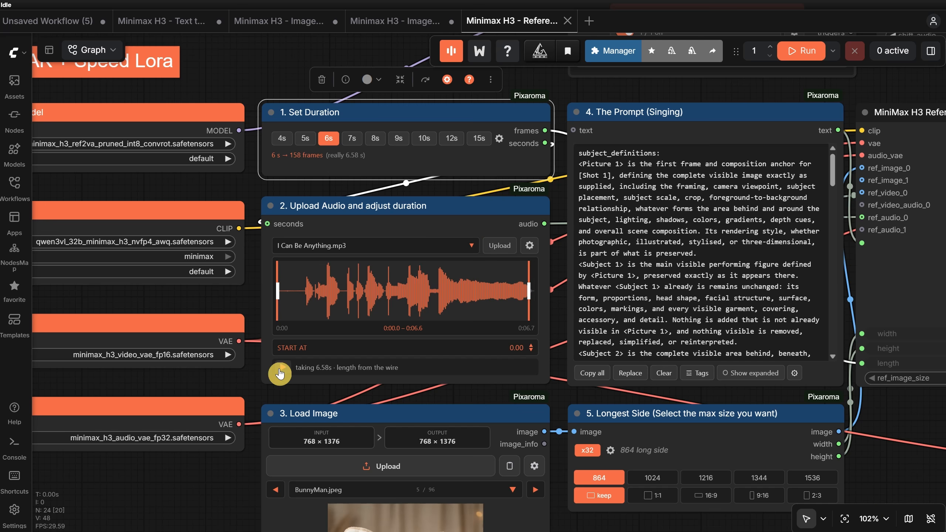
# - Preview part of the I Can Be Anything.mp3 audio and view the loaded BunnyMan.jpeg image
pyautogui.click(281, 373)
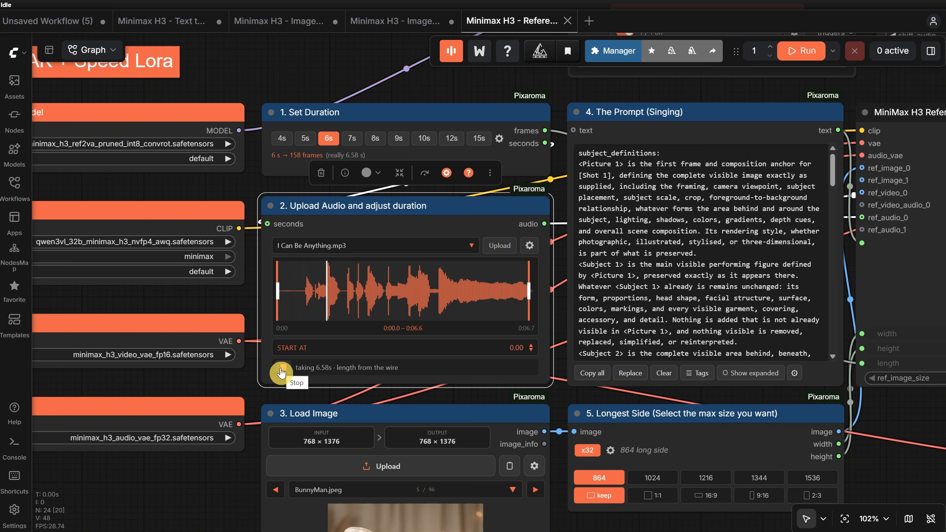
pyautogui.click(282, 373)
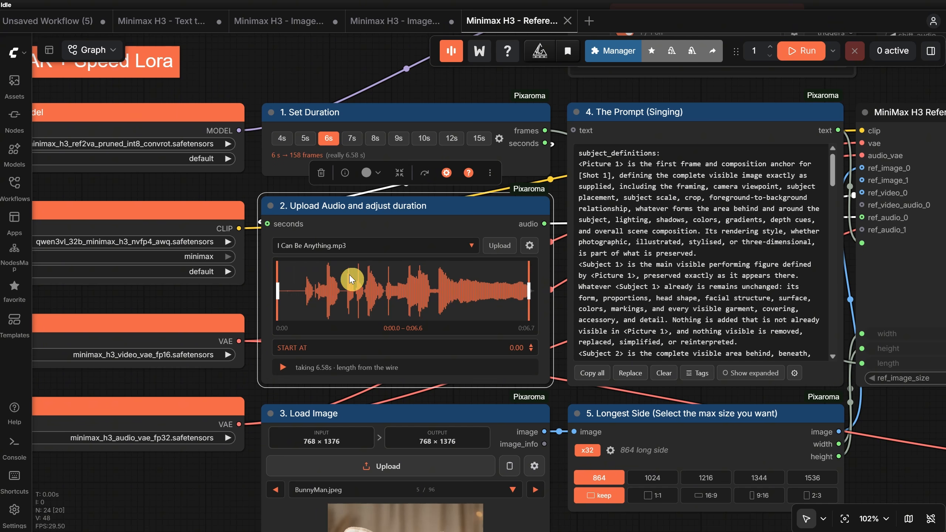
pyautogui.moveTo(211, 499); pyautogui.dragTo(123, 205)
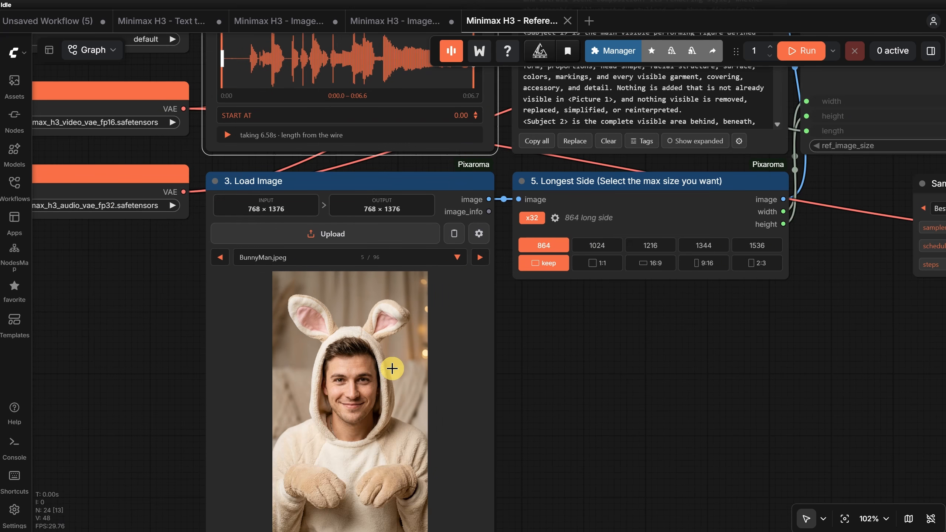
# - Run the singing audio-sync workflow with the bunny costume image and the 6 s duration
pyautogui.scroll(-3, 413, 361)
pyautogui.moveTo(651, 357); pyautogui.dragTo(499, 529)
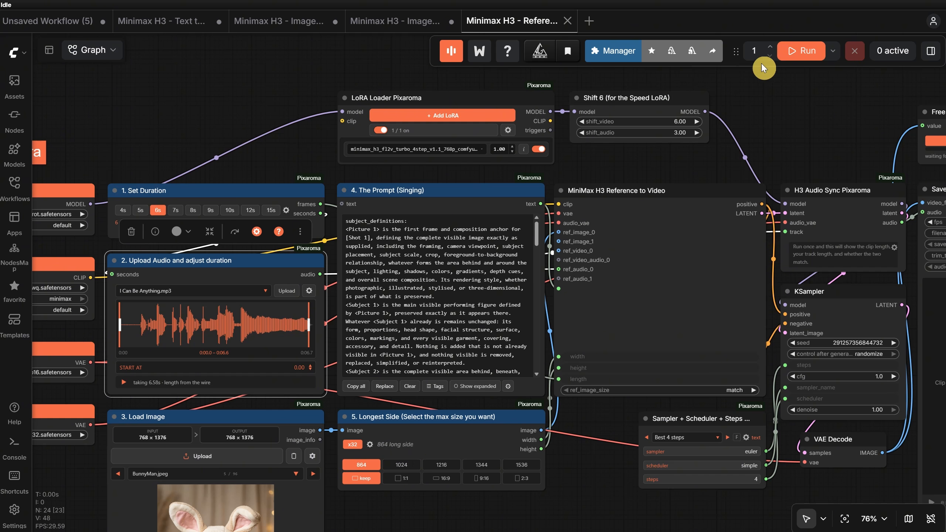
pyautogui.click(799, 50)
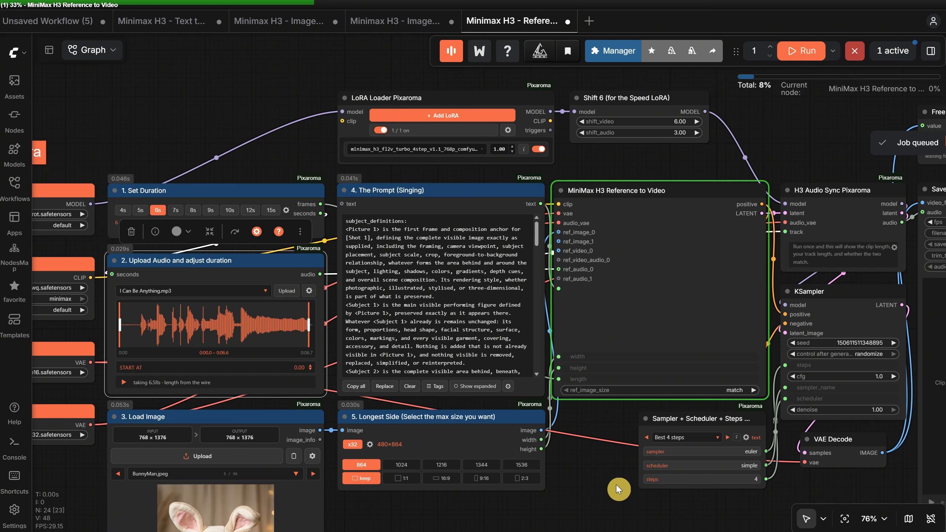
# - View the presets of the Sampler + Scheduler + Steps node and keep Best 4 steps
pyautogui.moveTo(617, 486); pyautogui.dragTo(367, 448)
pyautogui.click(423, 400)
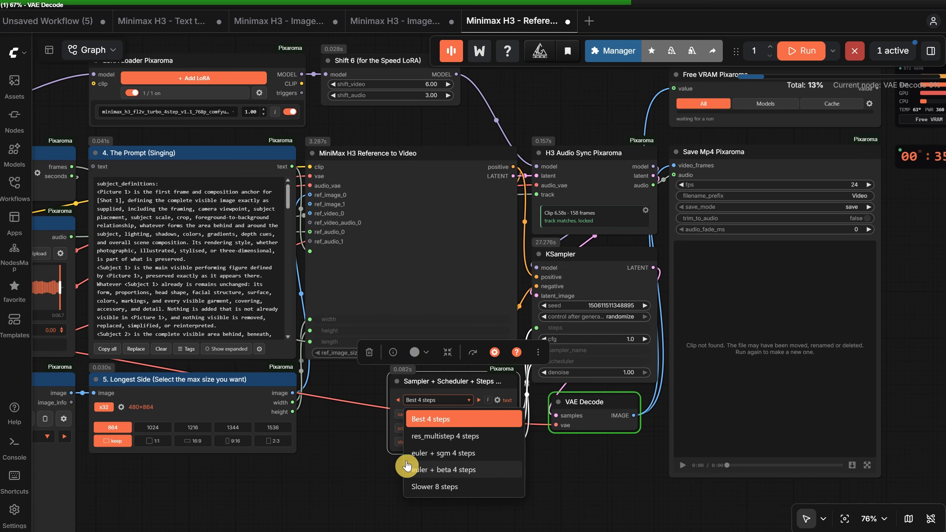
pyautogui.click(338, 472)
# - Examine the Save Mp4 audio fade setting and the settings note's reasons for using 4 steps
pyautogui.moveTo(792, 313); pyautogui.dragTo(345, 234)
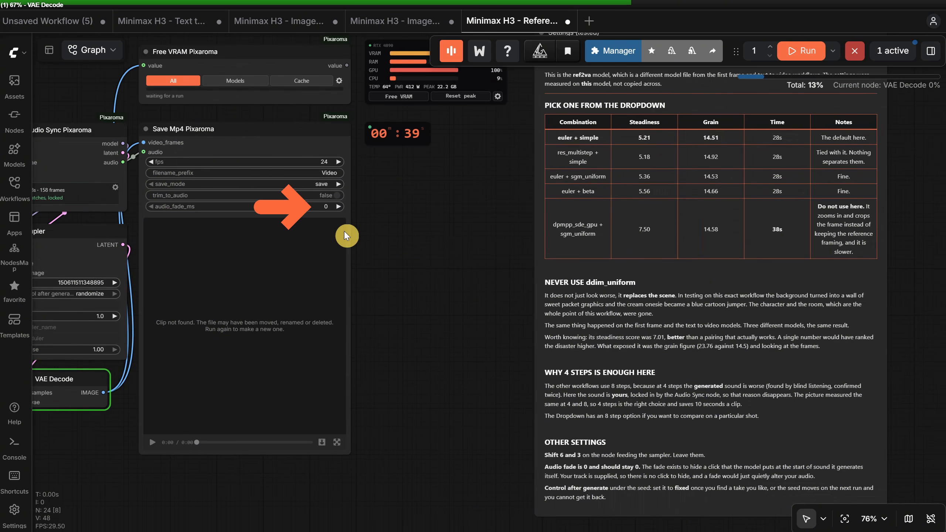
pyautogui.moveTo(376, 246); pyautogui.dragTo(319, 237)
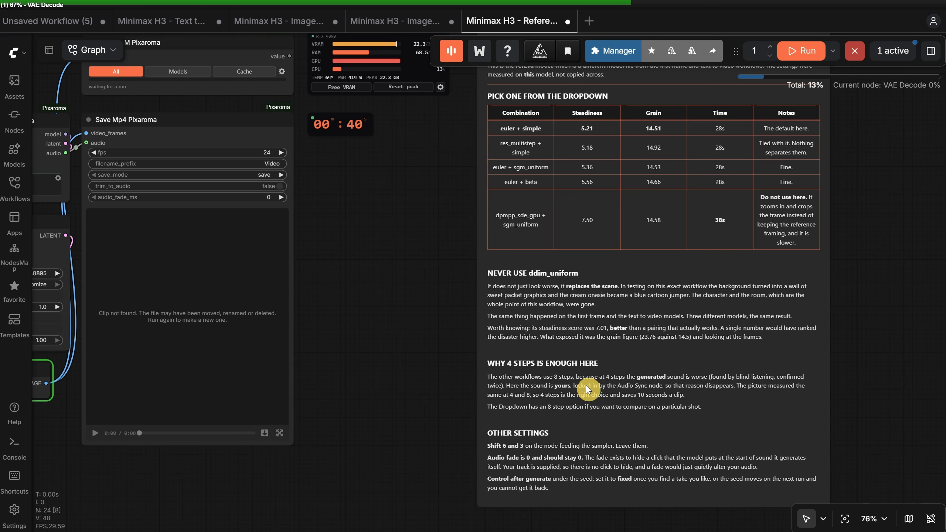
pyautogui.scroll(5, 596, 389)
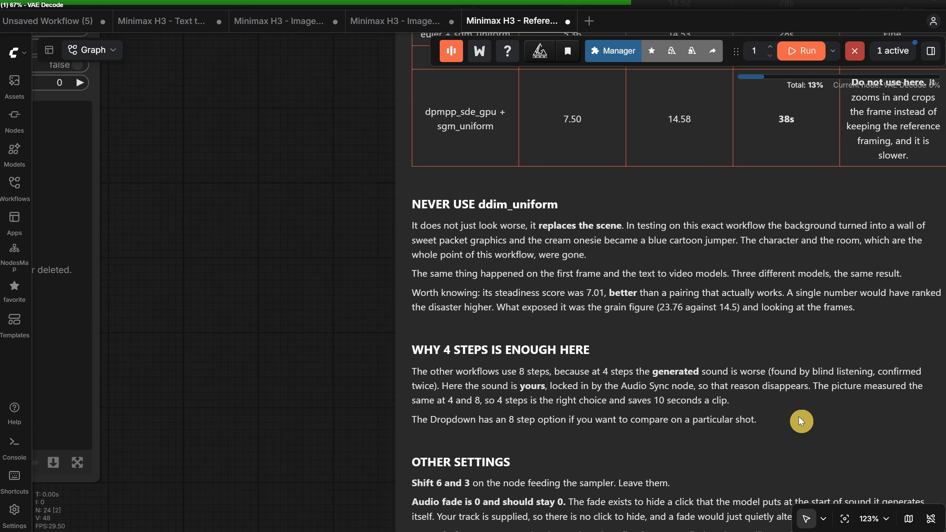
# - Return to the Save Mp4 Pixaroma node and play the generated singing bunny video
pyautogui.scroll(-5, 357, 313)
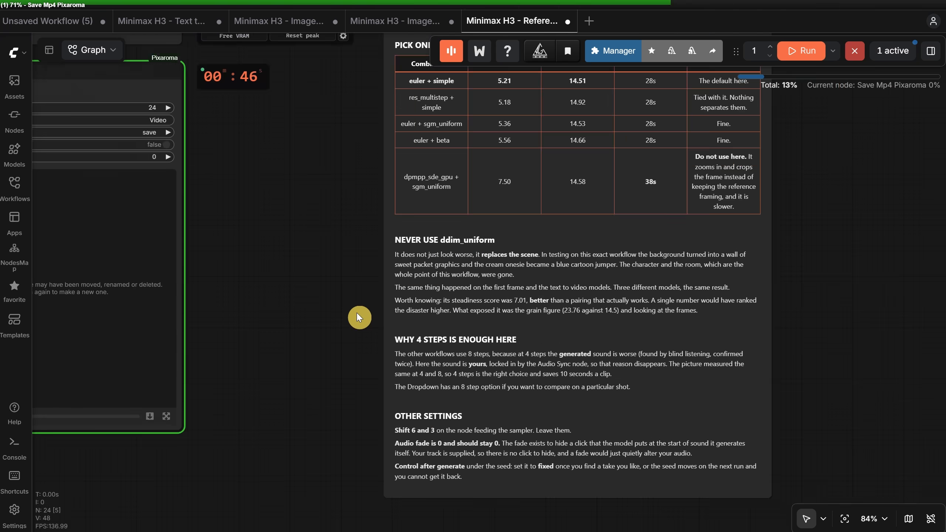
pyautogui.moveTo(300, 257); pyautogui.dragTo(642, 315)
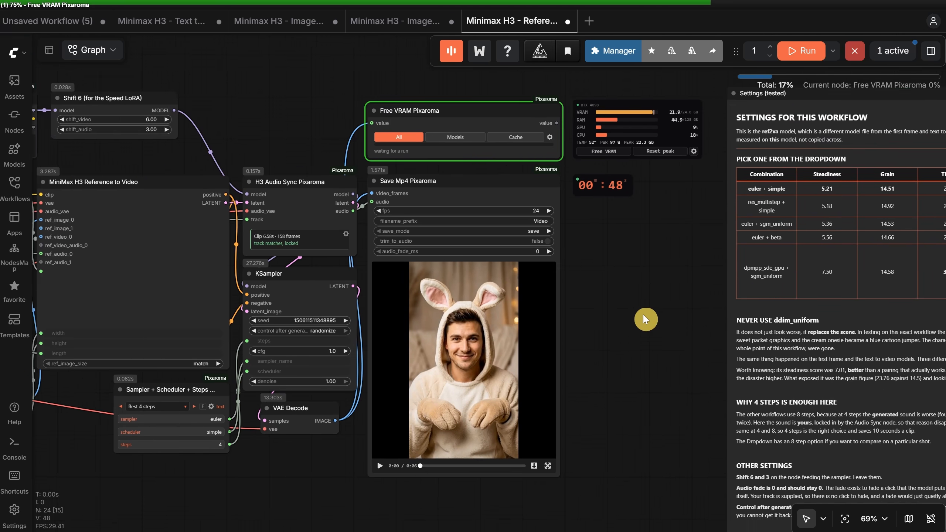
pyautogui.scroll(8, 446, 439)
pyautogui.click(293, 497)
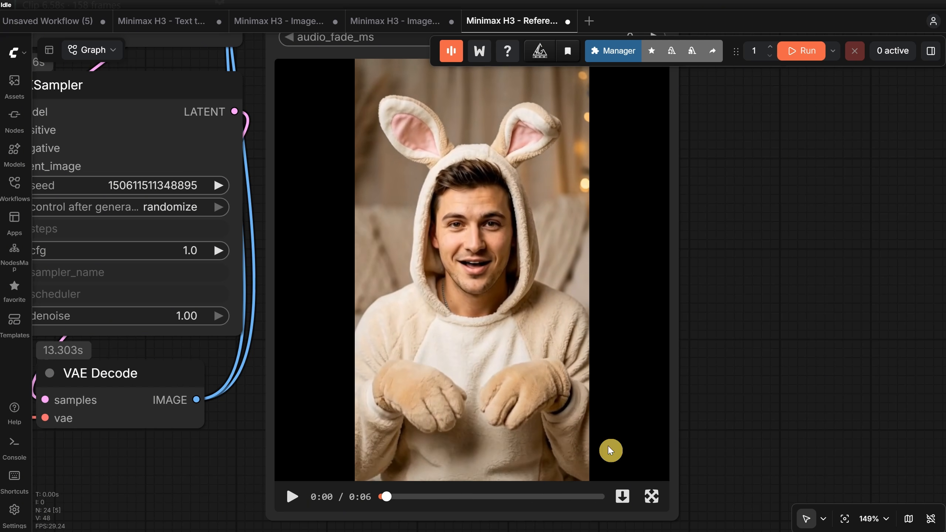
# - Open the Minimax H3 - Reference Image + Audio Sync - SPEAK + Speed Lora workflow from the EP32 Workflows folder
pyautogui.scroll(-5, 778, 358)
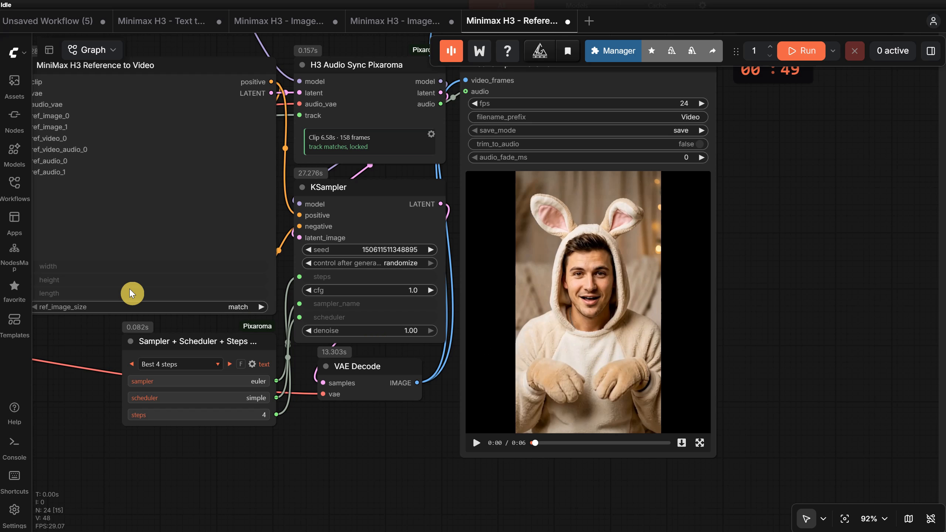
pyautogui.click(14, 184)
pyautogui.scroll(-5, 125, 376)
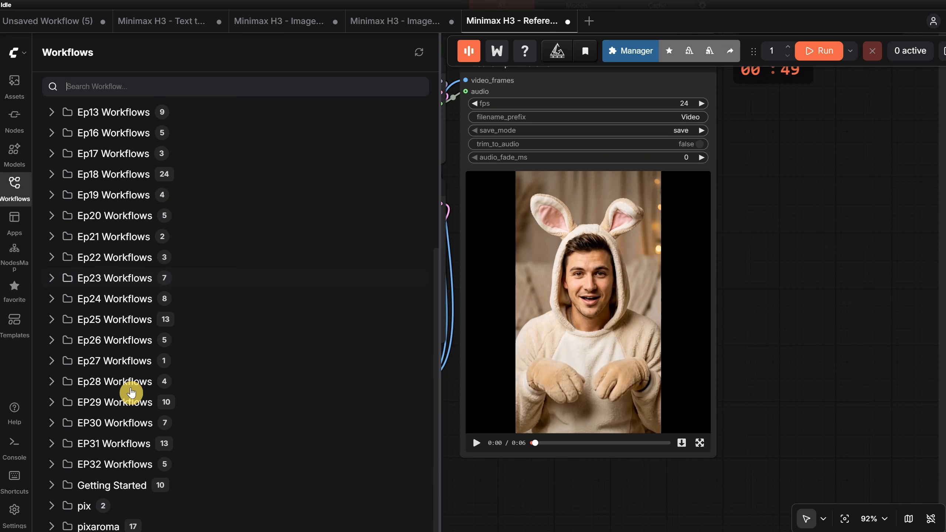
pyautogui.click(133, 471)
pyautogui.scroll(-3, 174, 399)
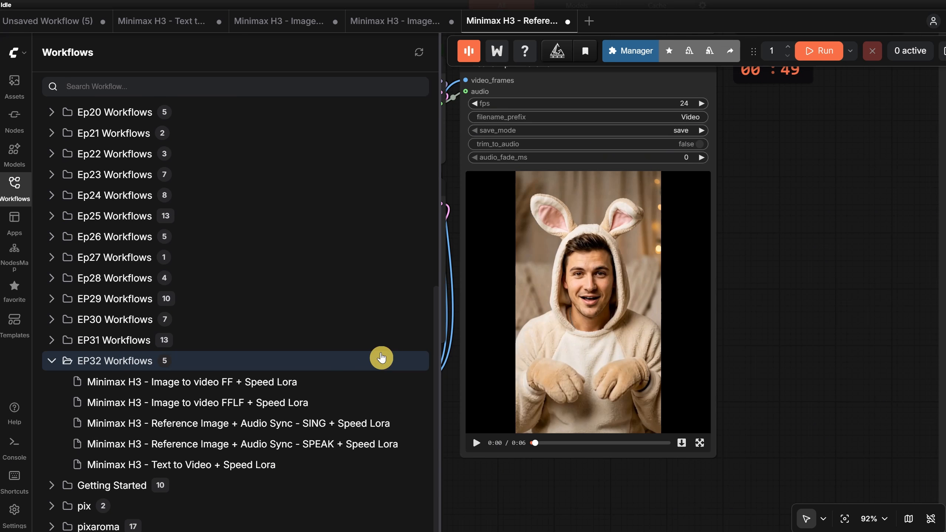
pyautogui.click(306, 445)
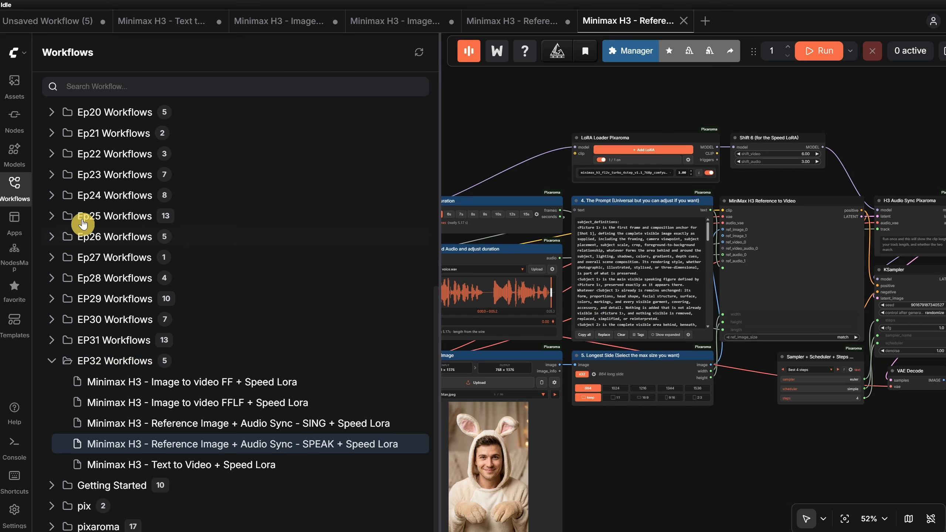
pyautogui.click(10, 185)
# - Review the speaking workflow's duration, Bunny 5 sec voice.wav audio, BunnyMan.jpeg image and universal prompt
pyautogui.scroll(5, 641, 447)
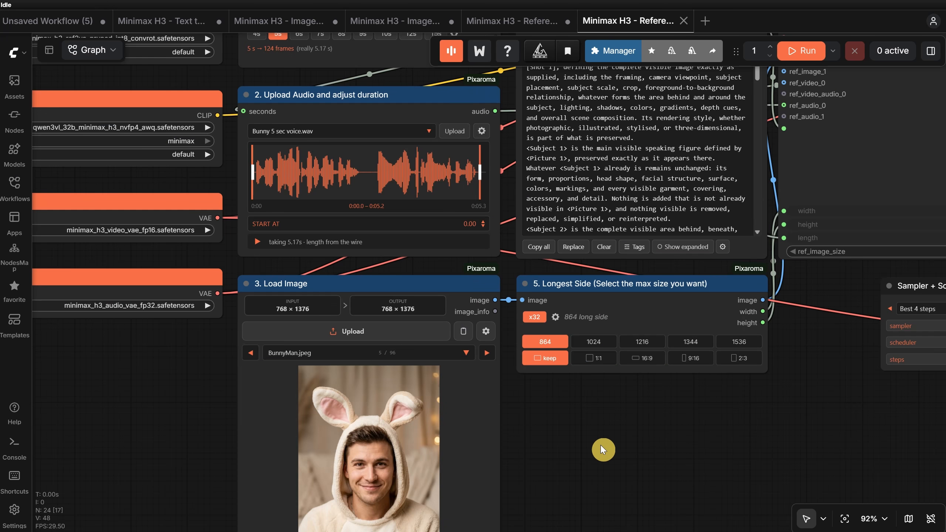
pyautogui.scroll(1, 600, 446)
pyautogui.scroll(5, 600, 448)
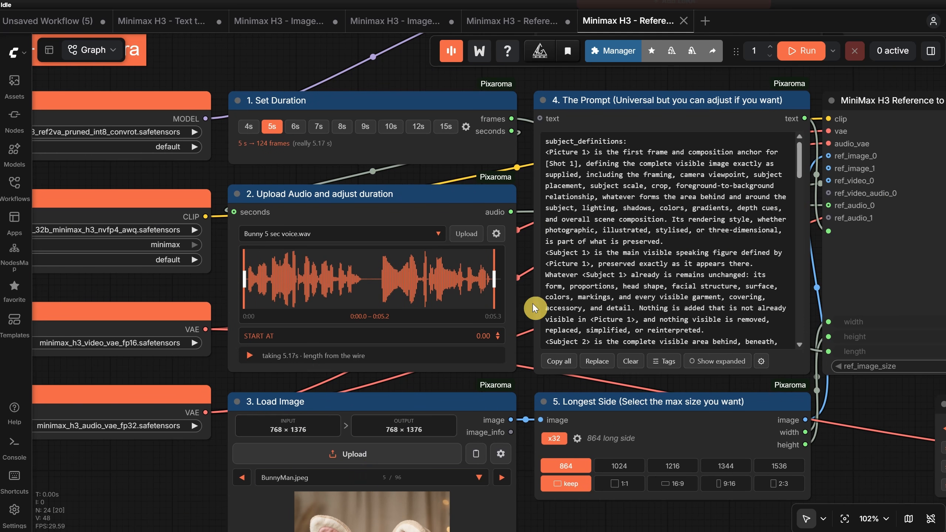
pyautogui.moveTo(807, 157); pyautogui.dragTo(793, 133)
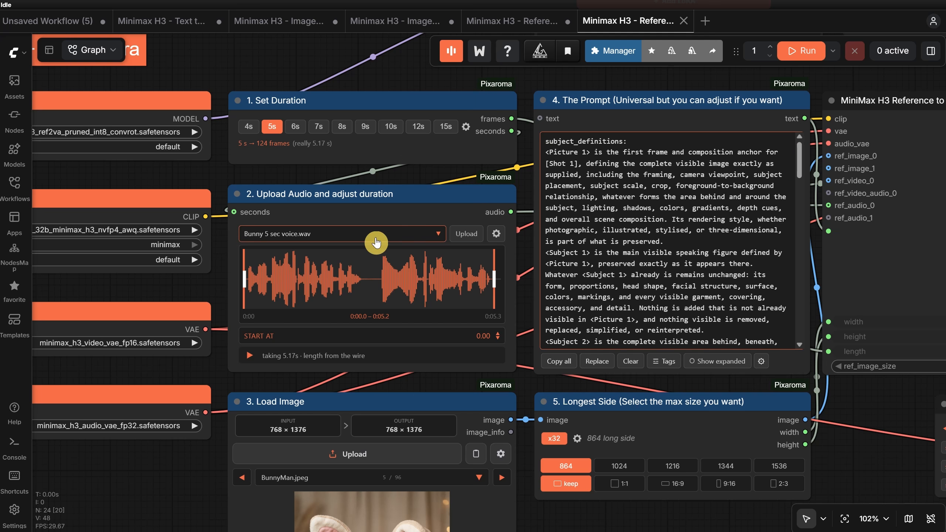
# - Run the speaking audio-sync workflow with Bunny 5 sec voice.wav and play the resulting video
pyautogui.click(802, 51)
pyautogui.scroll(-3, 403, 69)
pyautogui.moveTo(750, 454); pyautogui.dragTo(360, 480)
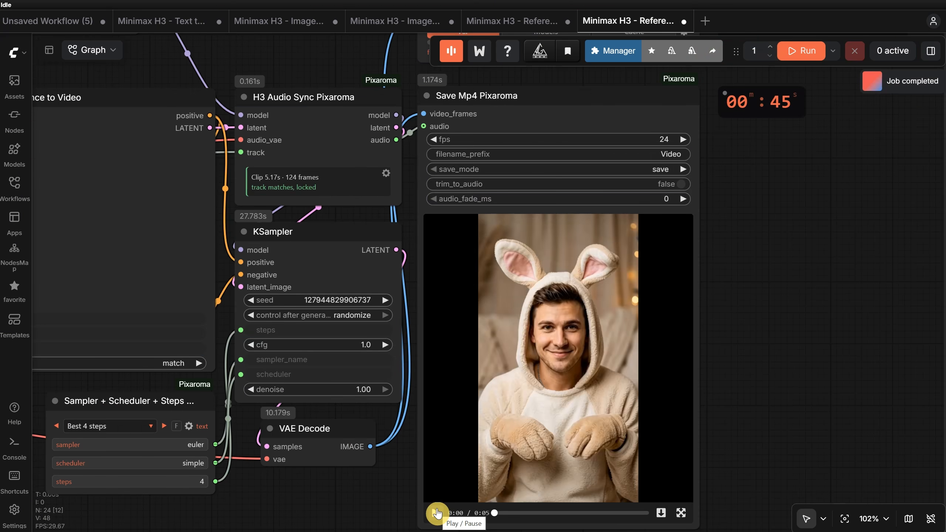
pyautogui.scroll(4, 722, 393)
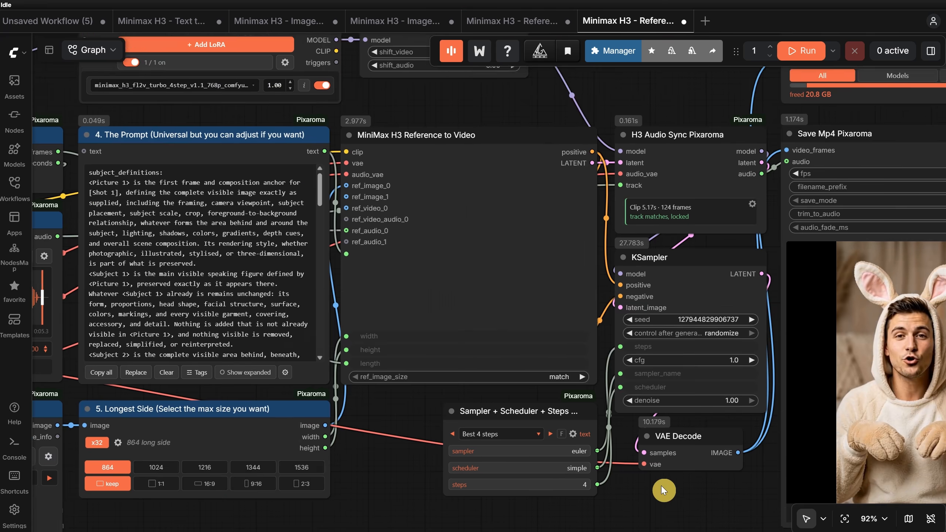
# - Change the 1536 size tab to 1920 in the Longest Side node's settings
pyautogui.scroll(-2, 663, 489)
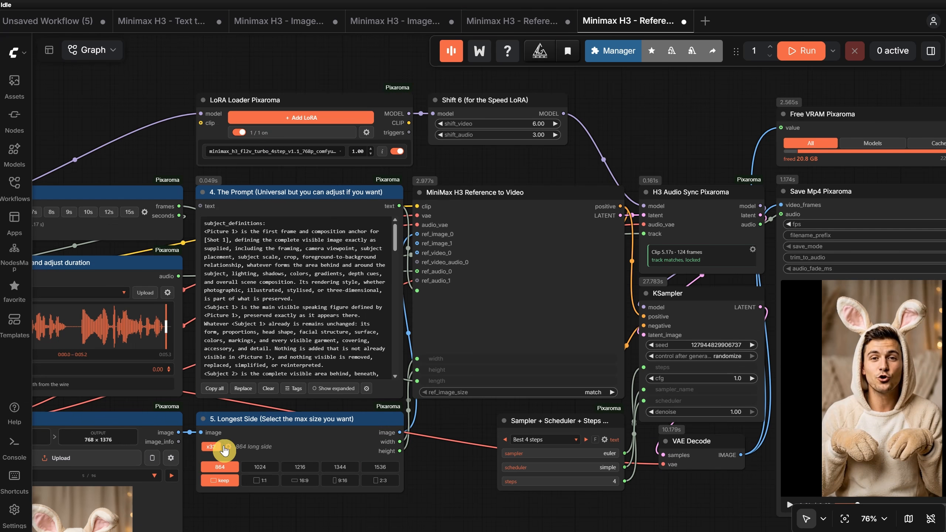
pyautogui.click(228, 447)
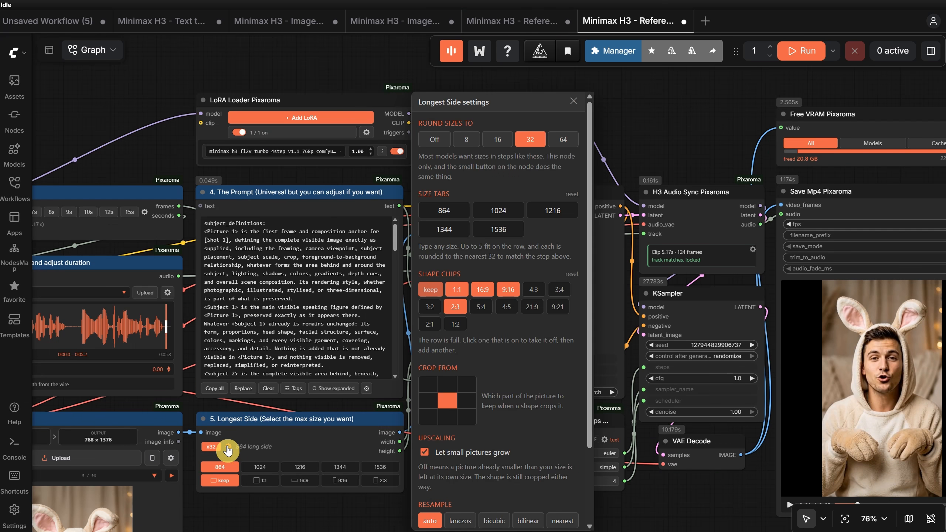
pyautogui.doubleClick(511, 229)
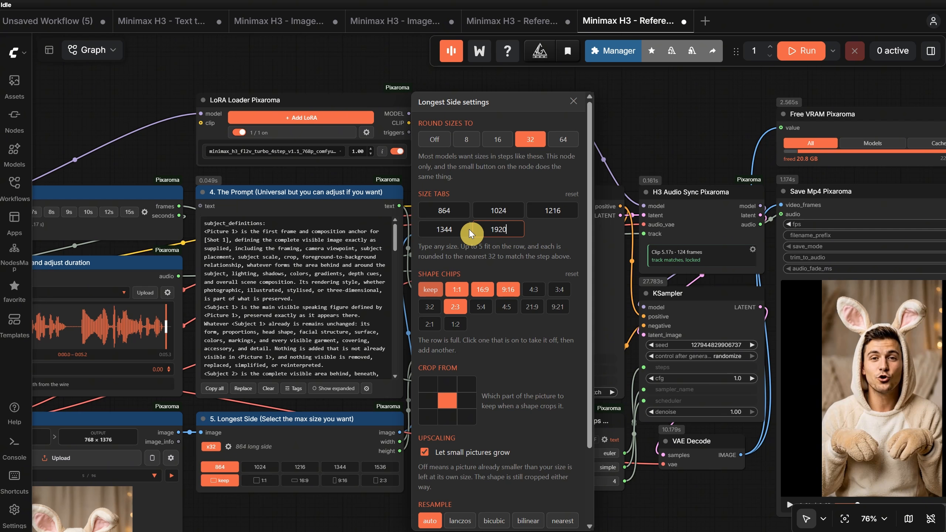
pyautogui.click(456, 230)
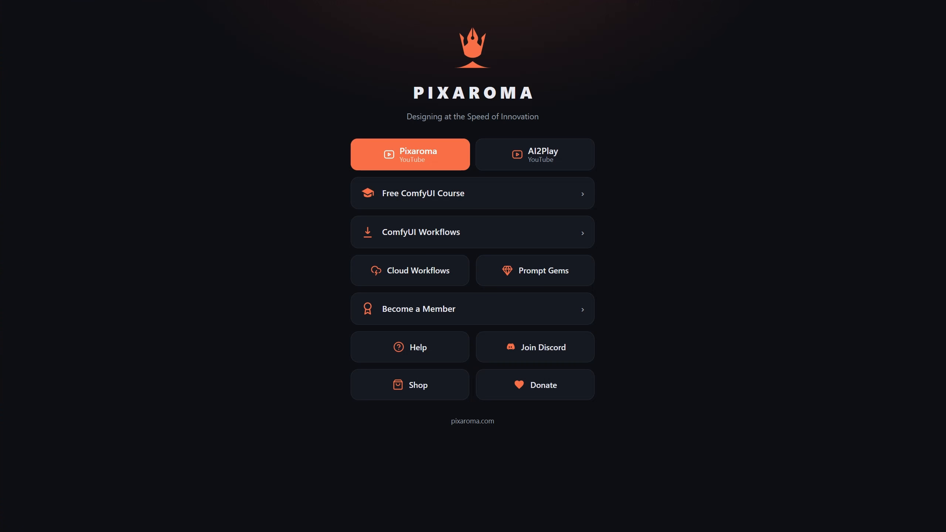
# - Switch to the Pixaroma site, open the Free ComfyUI Course playlist and browse its episodes
pyautogui.click(385, 203)
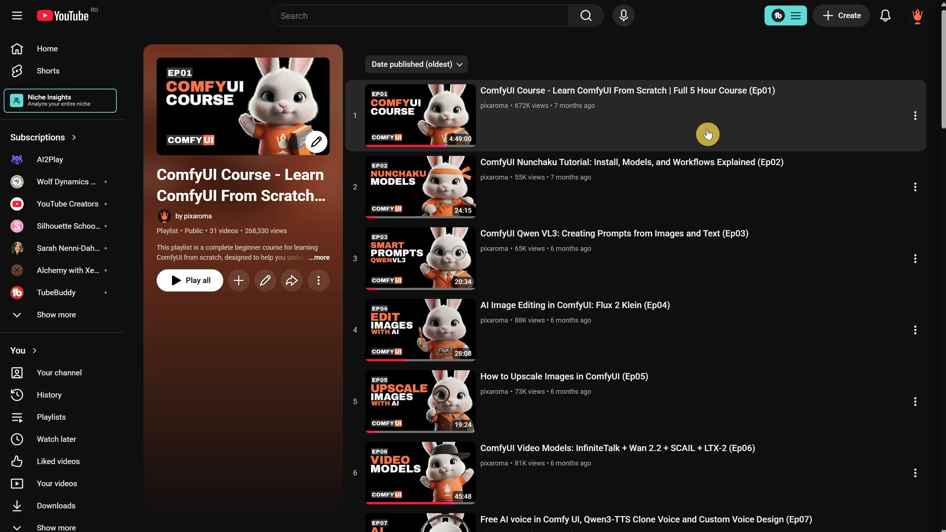
pyautogui.scroll(-10, 695, 225)
pyautogui.scroll(-20, 695, 224)
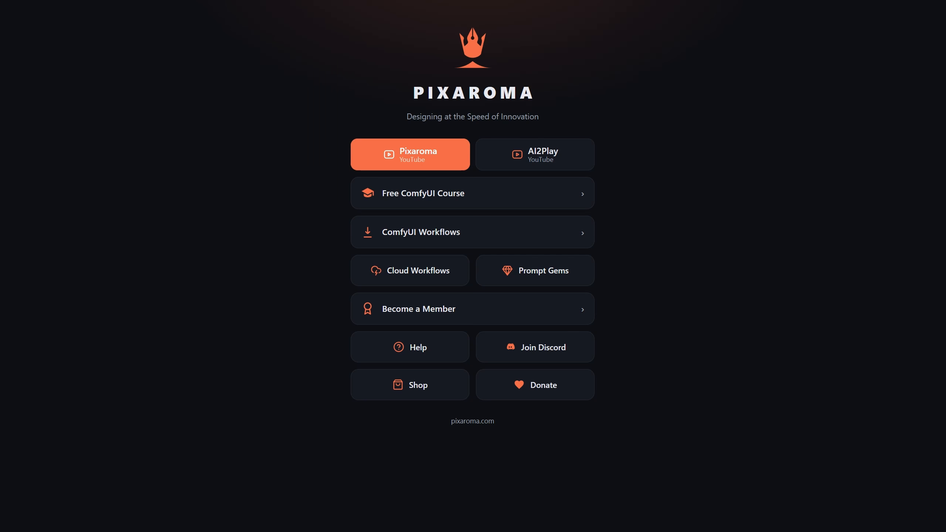
# - Open the ComfyUI Workflows page, and open the MiniMax H3 Video Prompt Writer - FL2VA prompt gem in Gemini
pyautogui.click(452, 235)
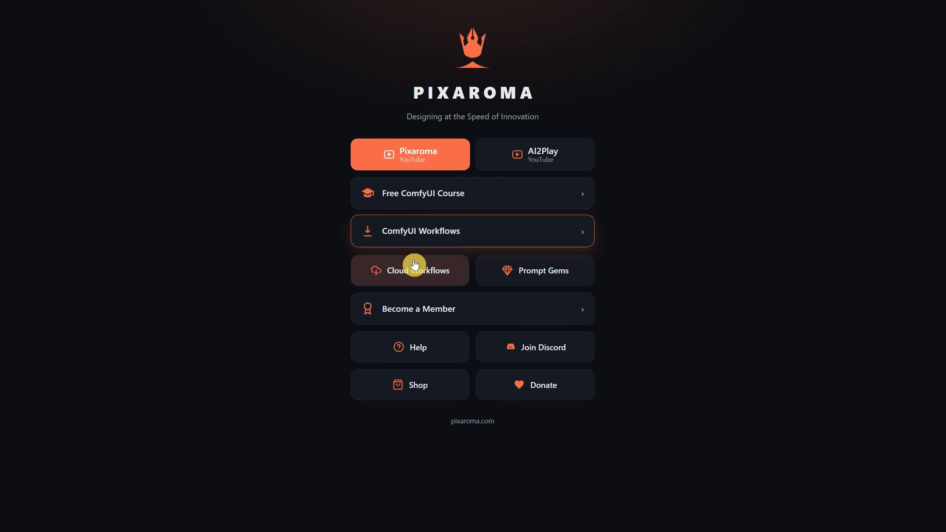
pyautogui.click(564, 278)
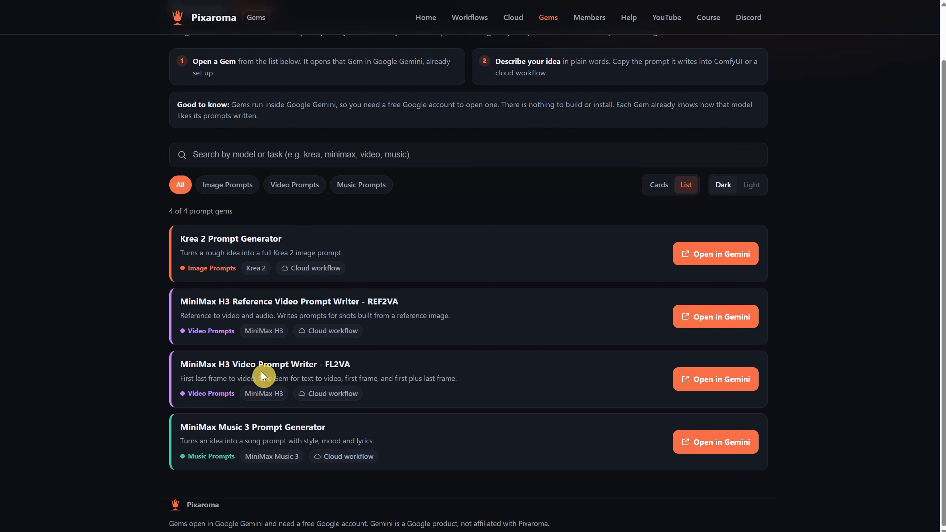
pyautogui.click(718, 391)
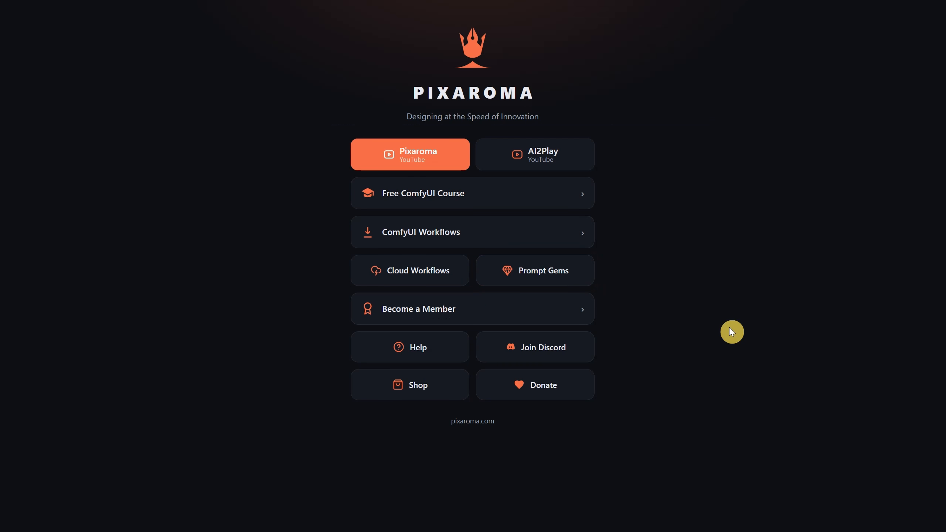
# - Open the Become a Member page and read the membership tiers, free first month offer and Discord role instructions
pyautogui.click(453, 310)
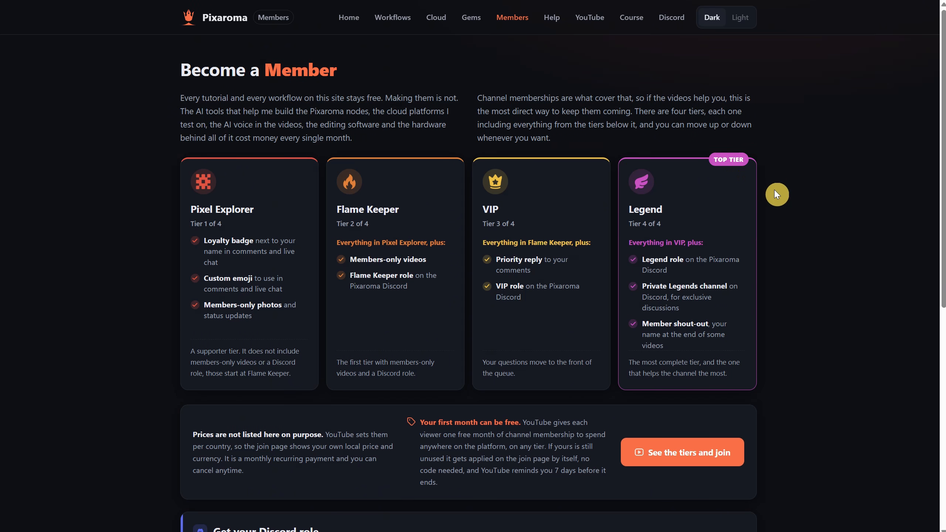
pyautogui.scroll(-1, 775, 193)
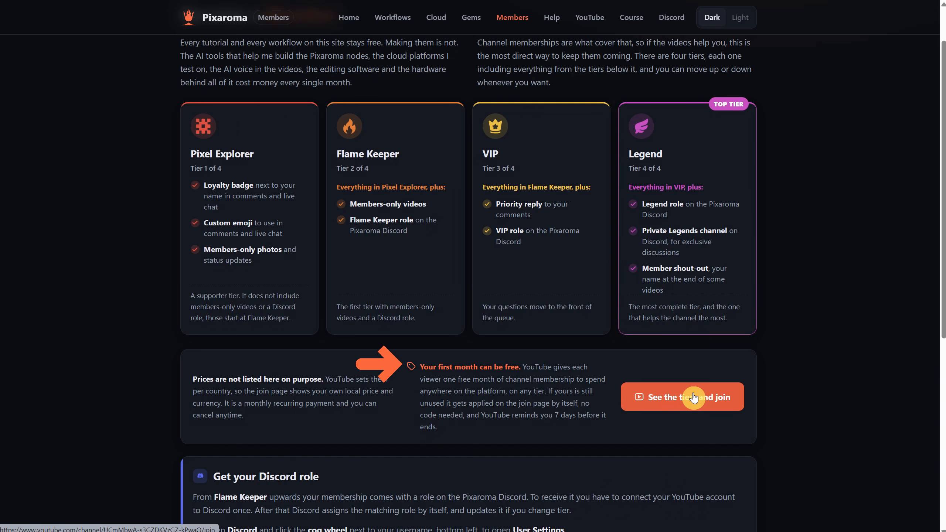
pyautogui.scroll(-5, 792, 336)
pyautogui.scroll(-1, 376, 335)
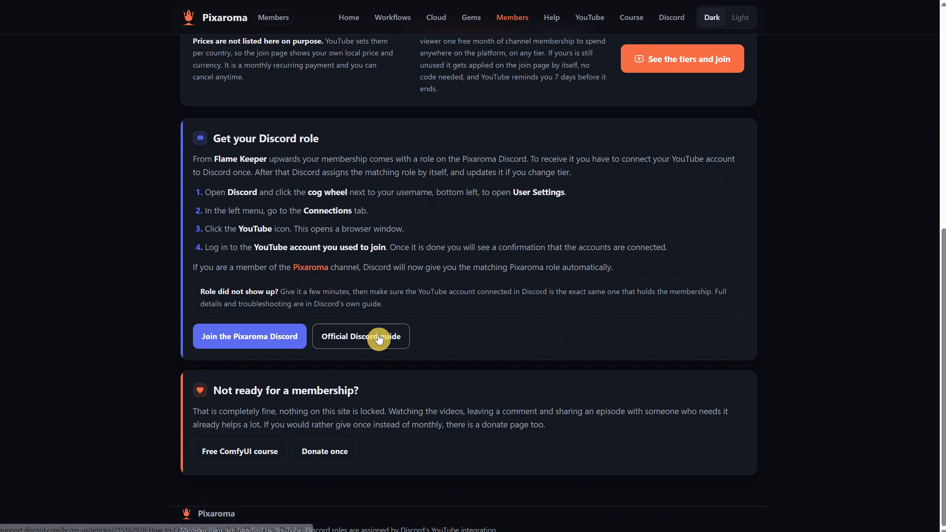
pyautogui.scroll(10, 379, 339)
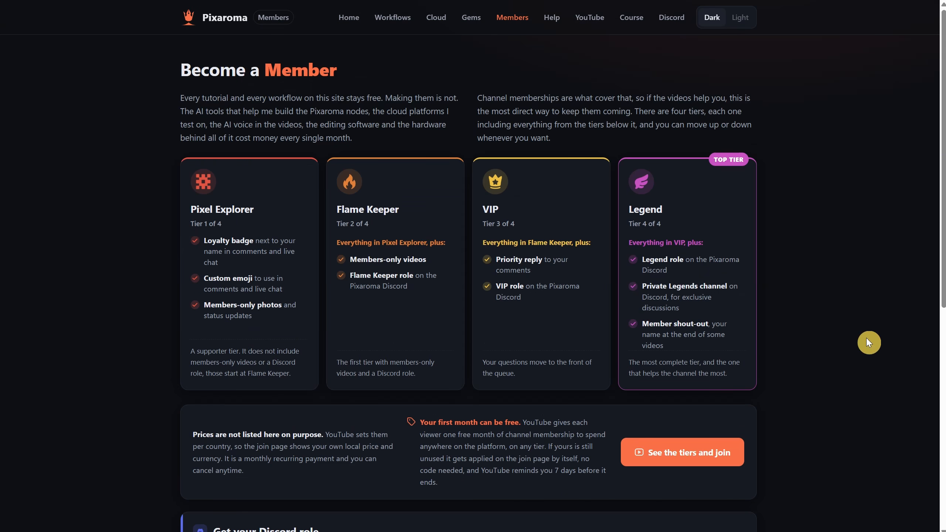